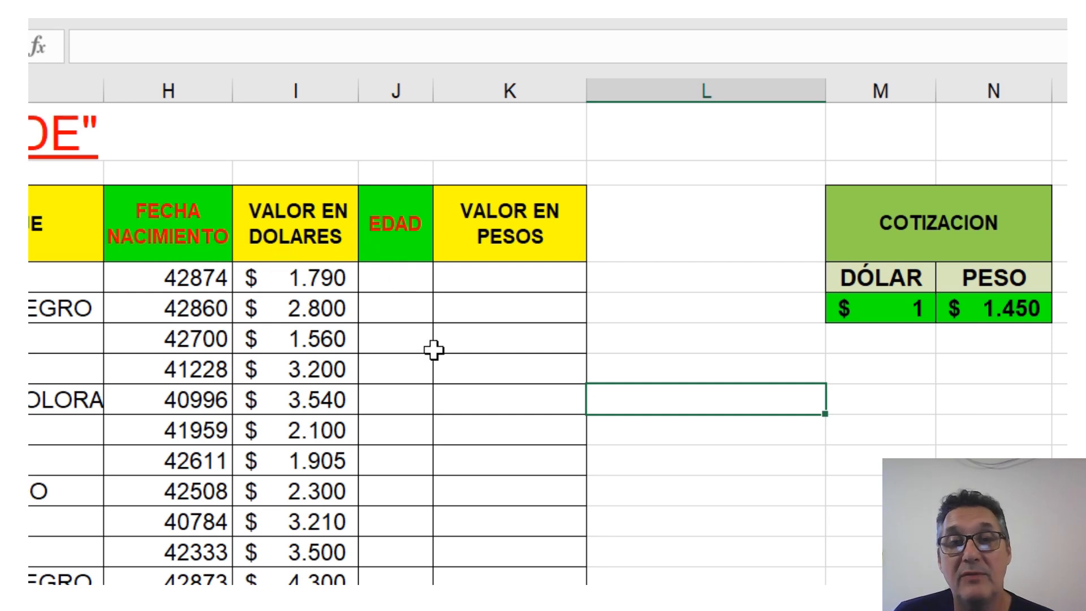
- Paste the =HOY() callout shape and place it over the header row across columns K and L
{"action": "key", "text": "ctrl+v"}
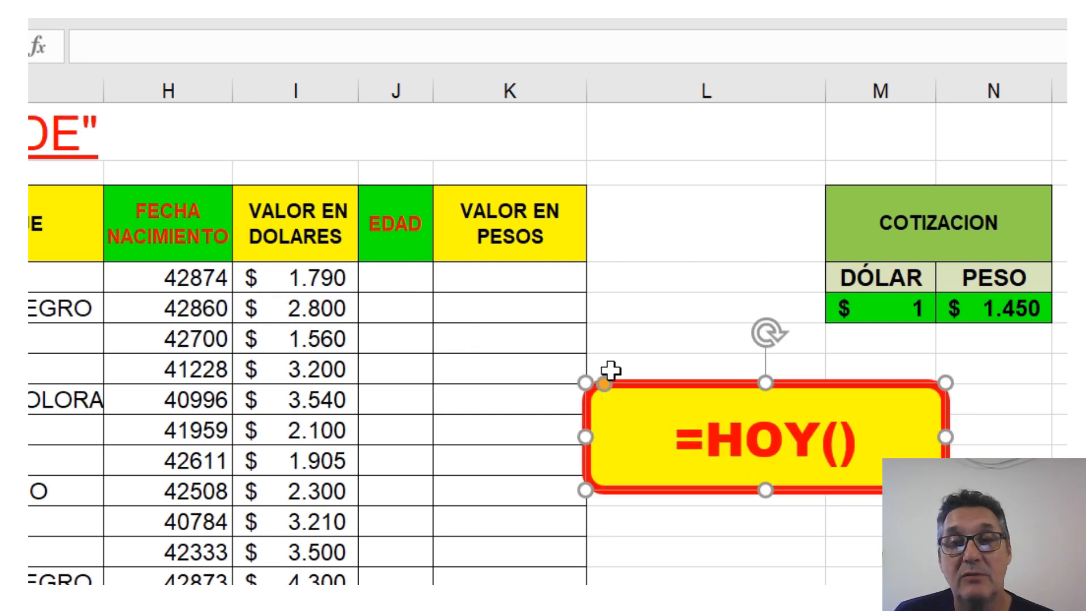
{"action": "left_click_drag", "start_coordinate": [651, 374], "coordinate": [516, 169]}
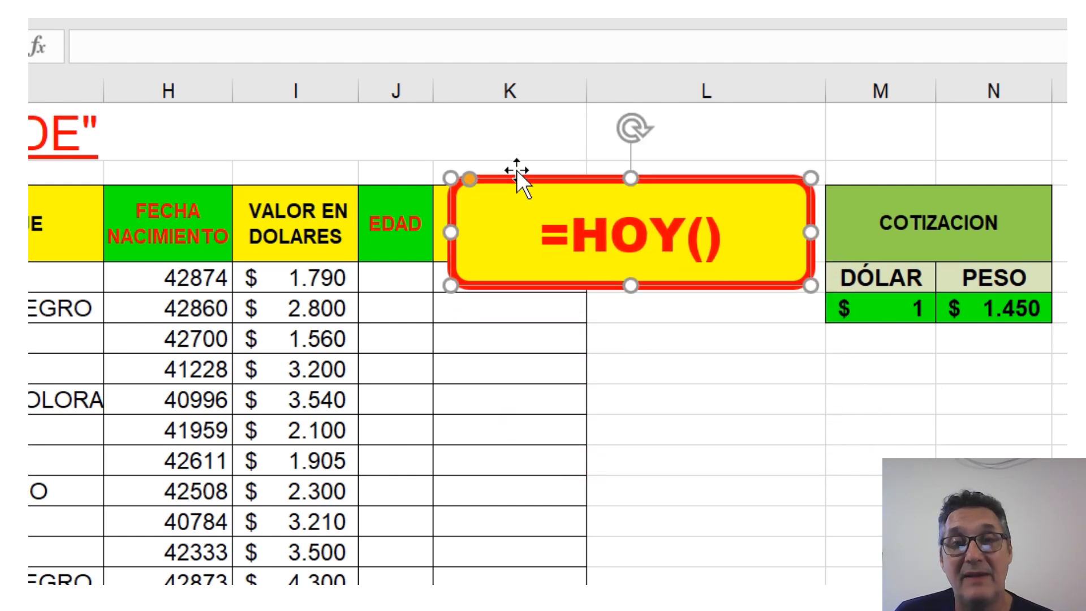
- Enter the formula =HOY() in cell L1 and make the resulting date bold
{"action": "left_click", "coordinate": [596, 131]}
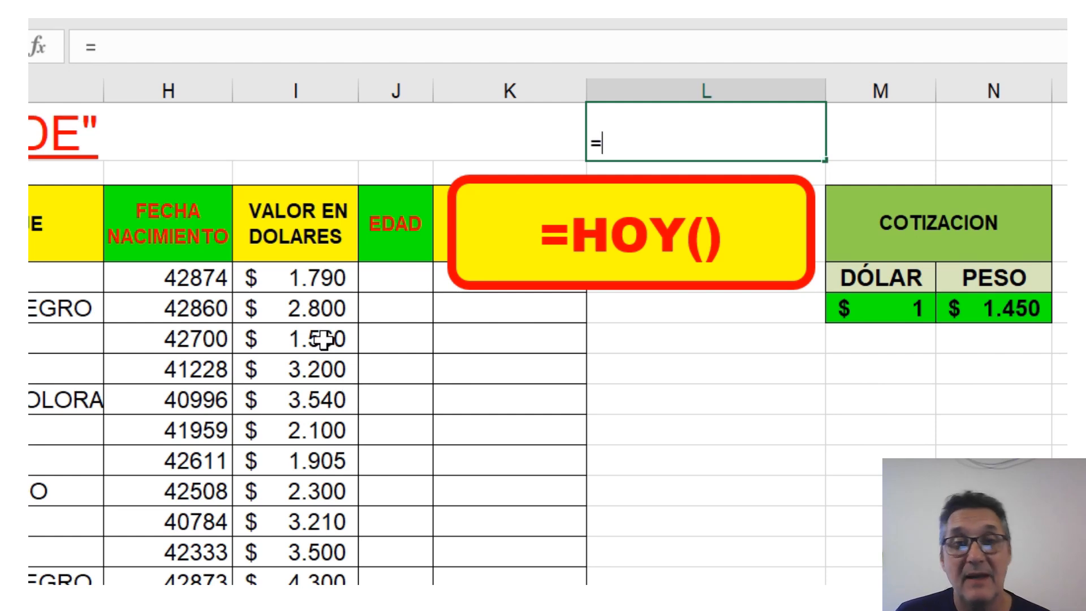
{"action": "type", "text": "=HO"}
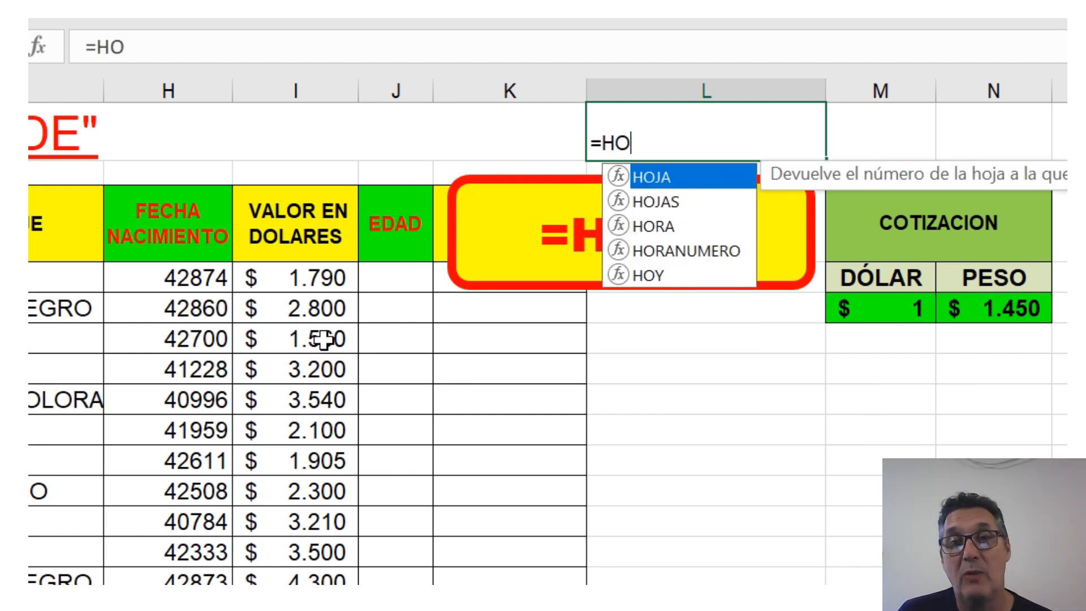
{"action": "type", "text": "Y("}
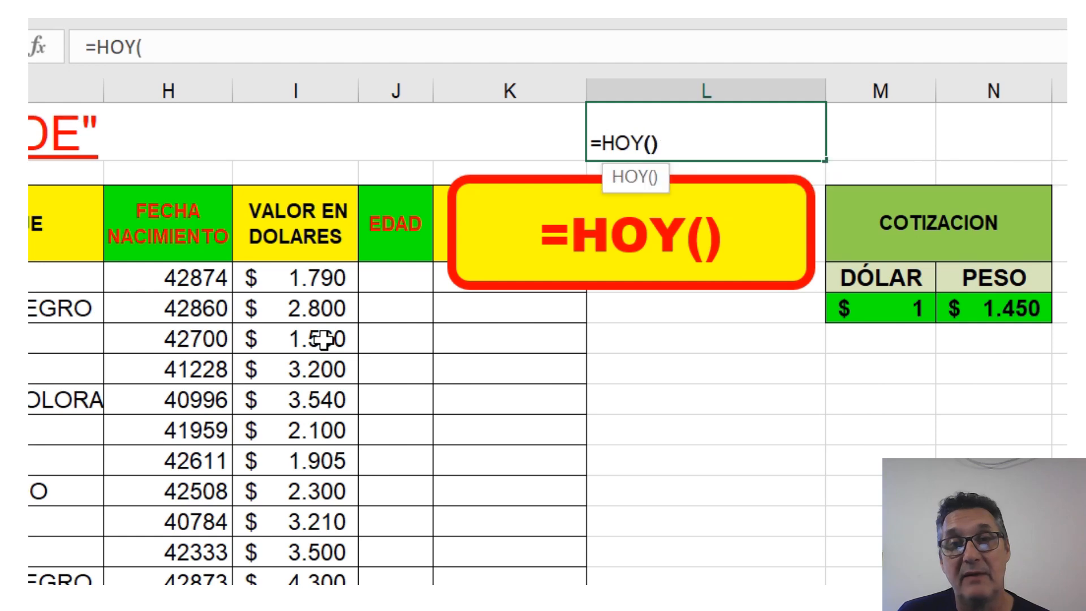
{"action": "type", "text": ")"}
{"action": "key", "text": "Return"}
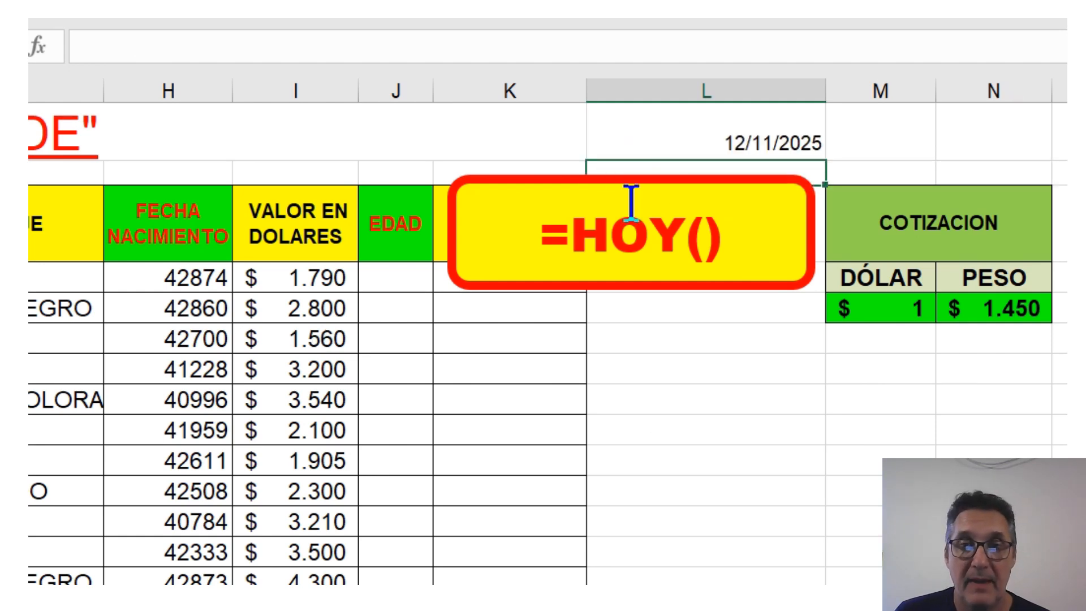
{"action": "left_click", "coordinate": [741, 138]}
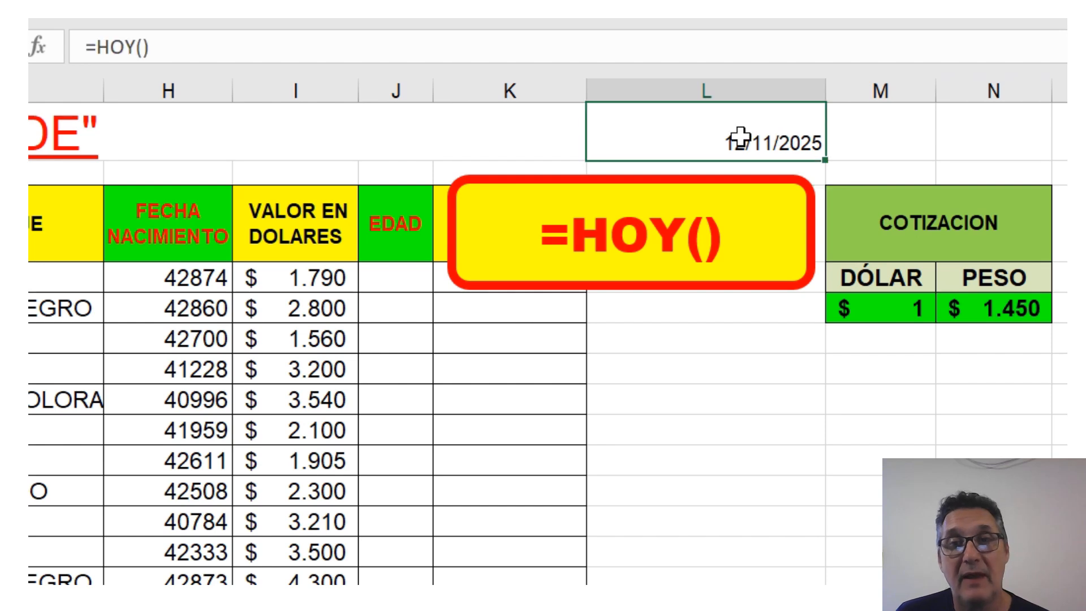
{"action": "key", "text": "ctrl+n"}
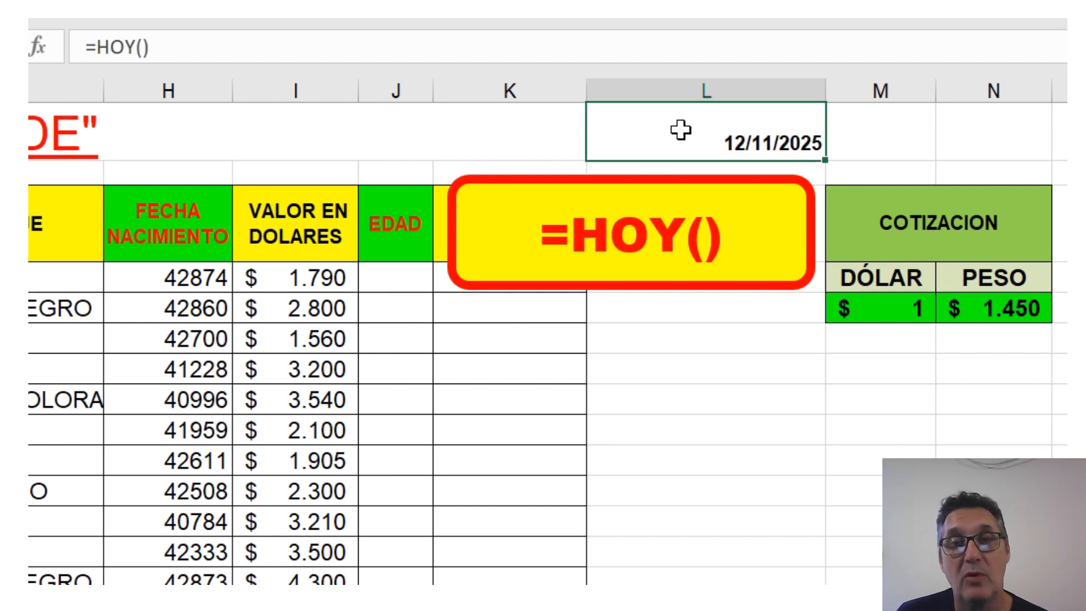
- Remove the =HOY() callout shape from the sheet
{"action": "left_click", "coordinate": [660, 182]}
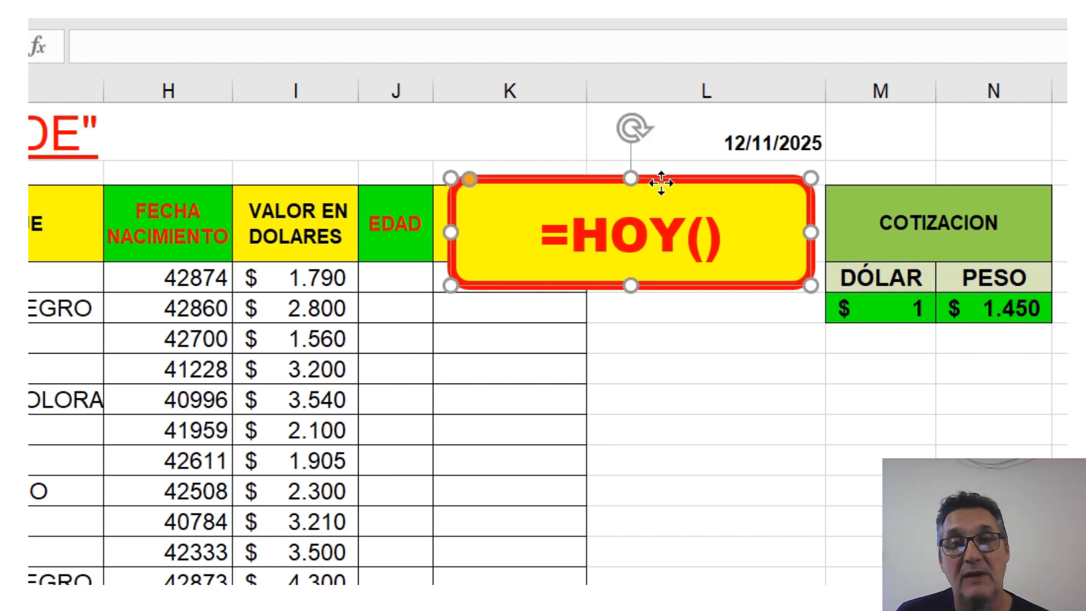
{"action": "left_click_drag", "start_coordinate": [661, 183], "coordinate": [709, 164]}
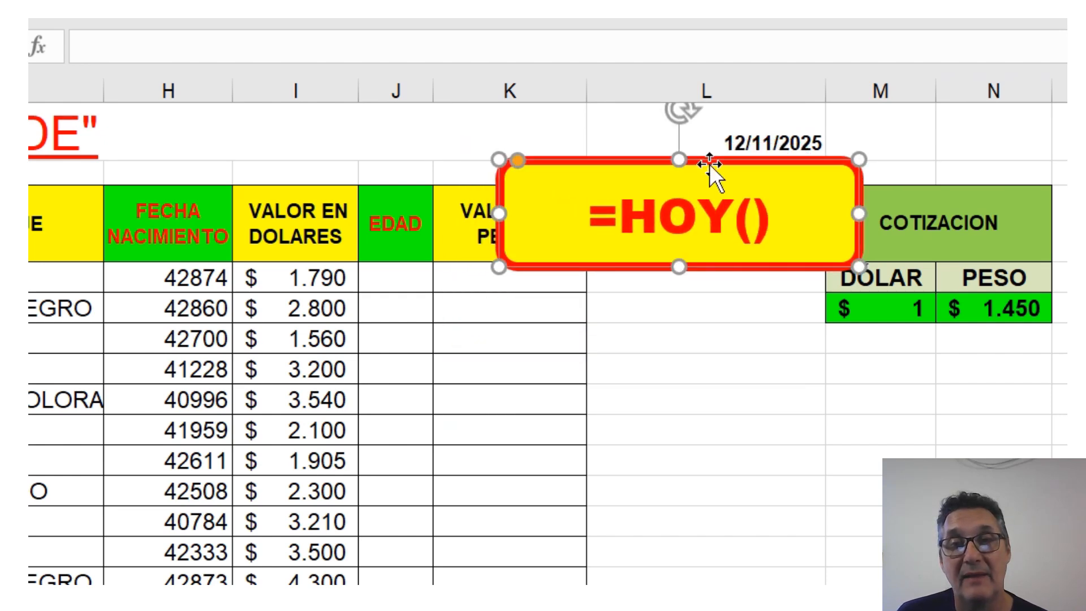
{"action": "key", "text": "Delete"}
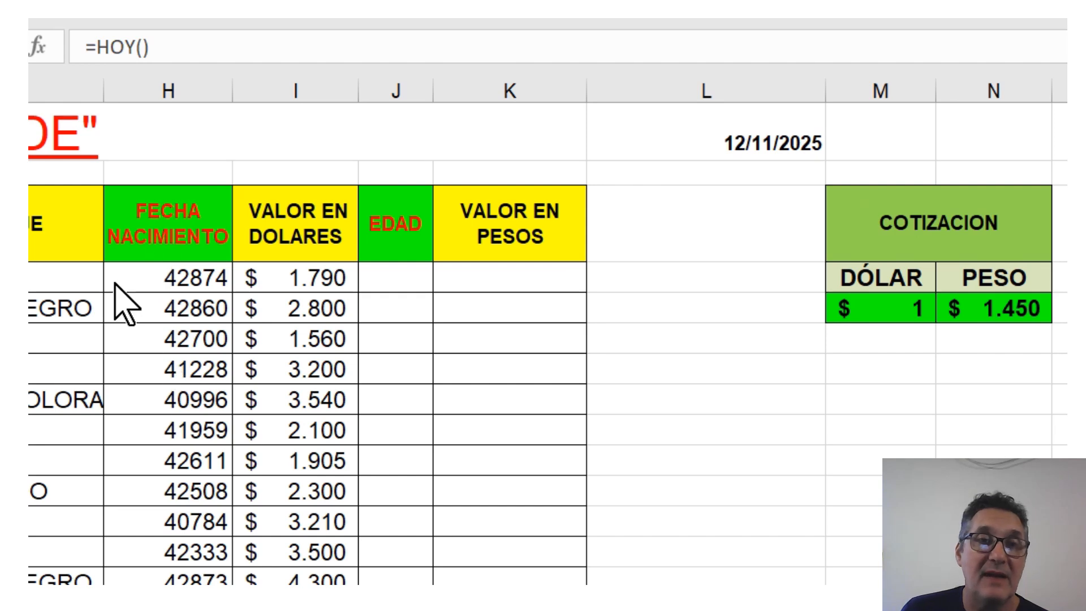
- Format the FECHA NACIMIENTO values from H4 down as Fecha, type 14/03/2012, with the Español (Argentina) locale
{"action": "left_click", "coordinate": [168, 278]}
{"action": "left_click_drag", "start_coordinate": [167, 278], "coordinate": [158, 568]}
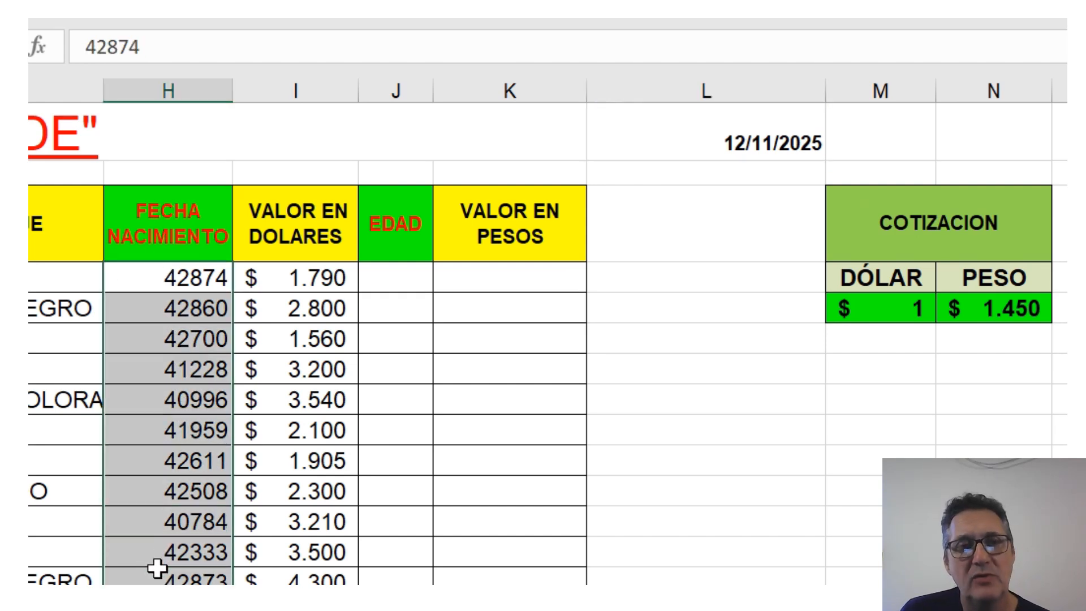
{"action": "right_click", "coordinate": [205, 289]}
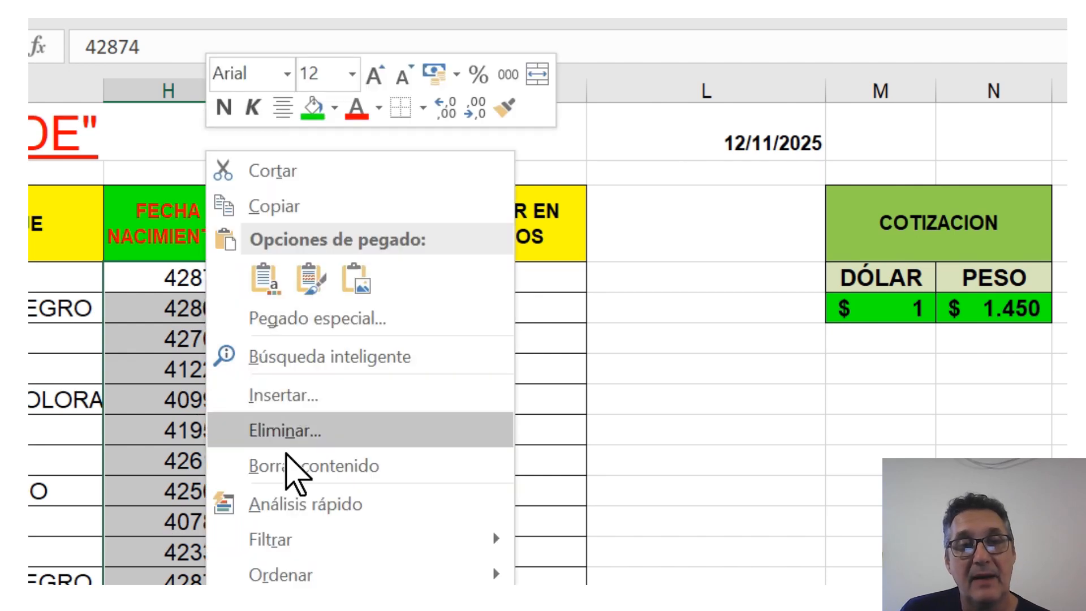
{"action": "left_click", "coordinate": [283, 610]}
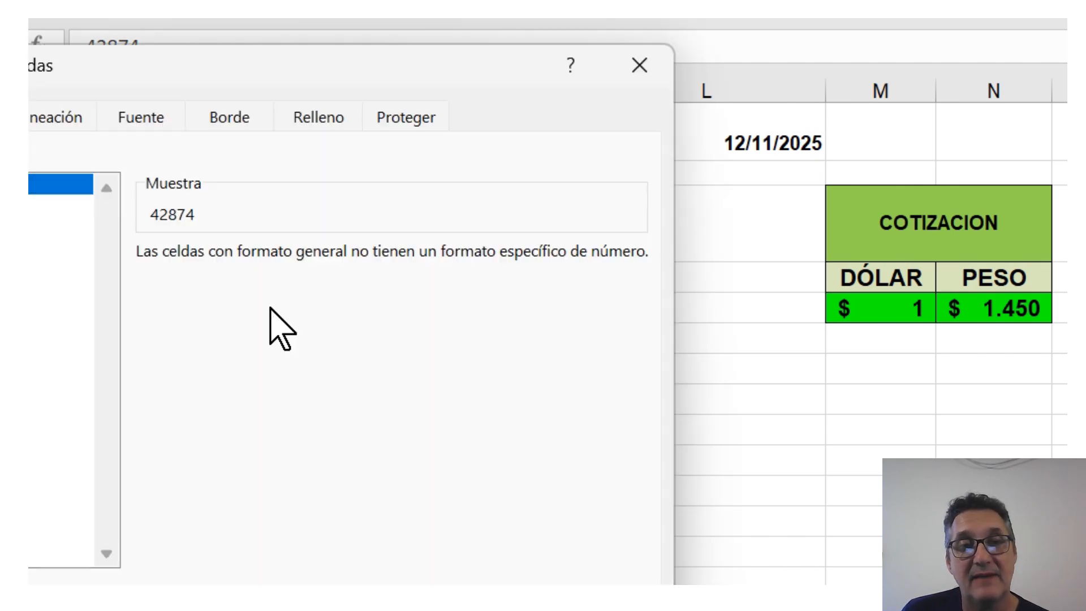
{"action": "left_click_drag", "start_coordinate": [196, 72], "coordinate": [571, 49]}
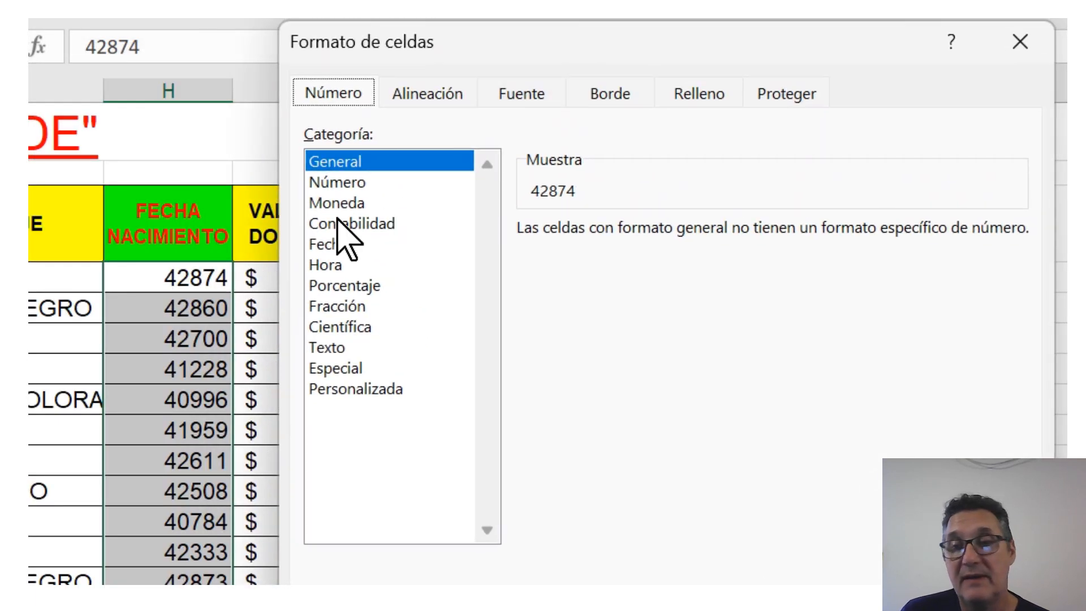
{"action": "left_click", "coordinate": [332, 246]}
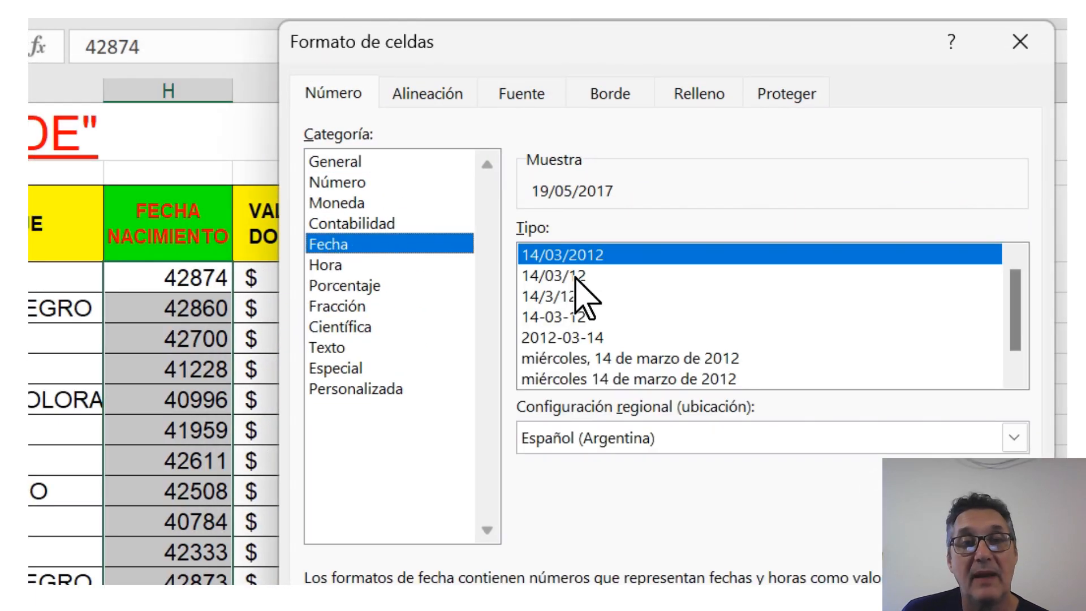
{"action": "left_click", "coordinate": [559, 439]}
{"action": "left_click", "coordinate": [560, 439]}
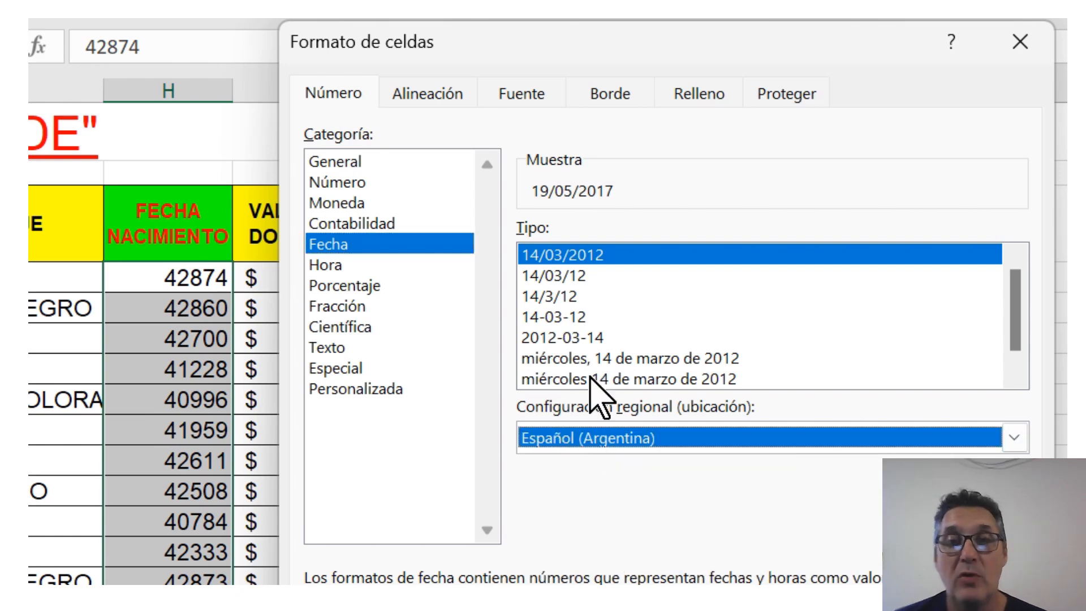
{"action": "left_click", "coordinate": [584, 277]}
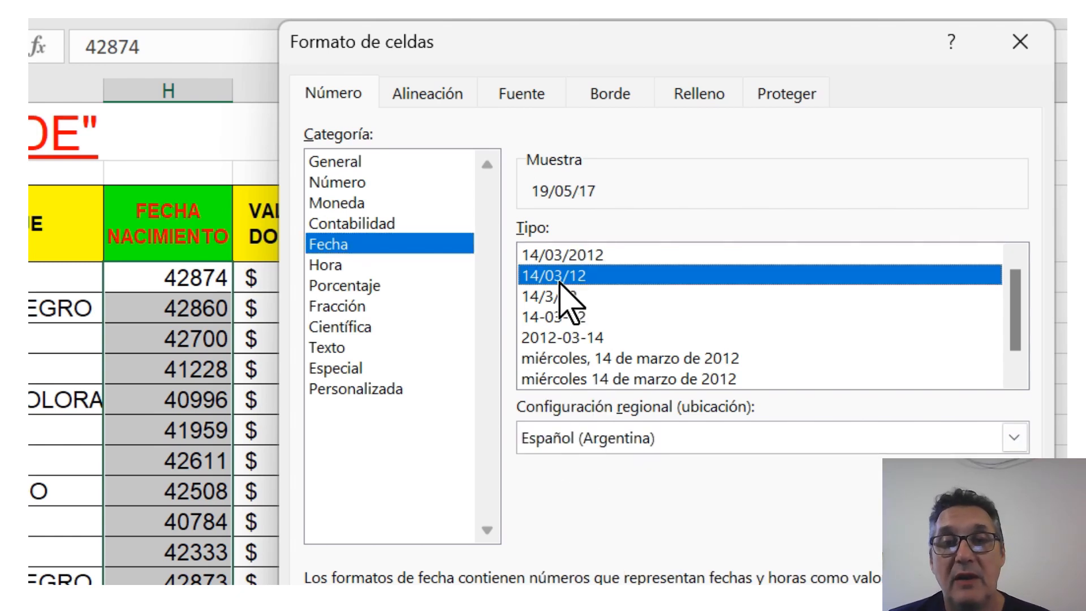
{"action": "left_click", "coordinate": [582, 255]}
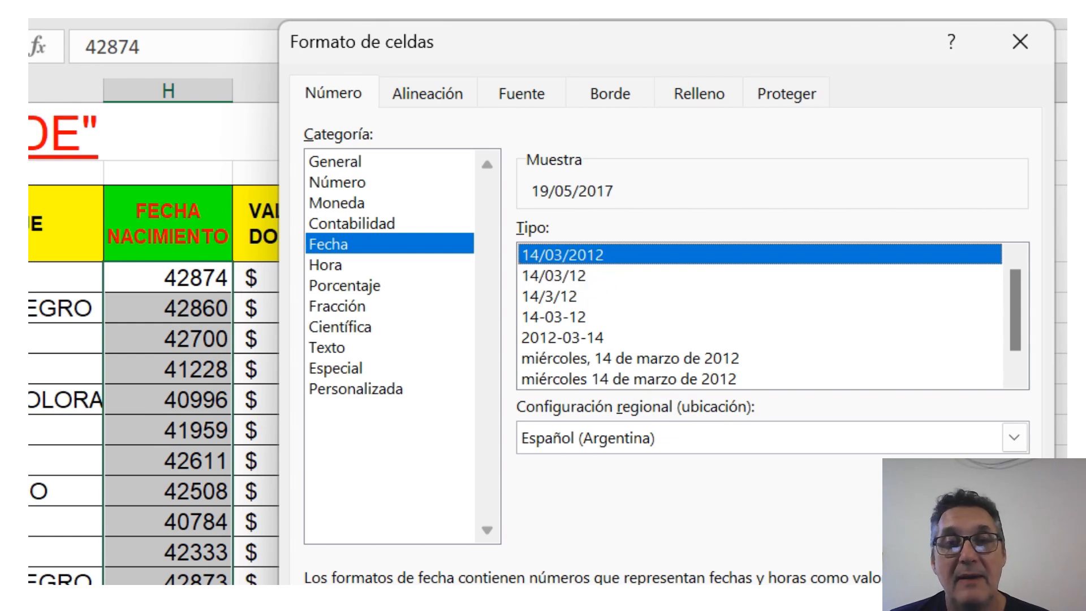
{"action": "left_click", "coordinate": [848, 608]}
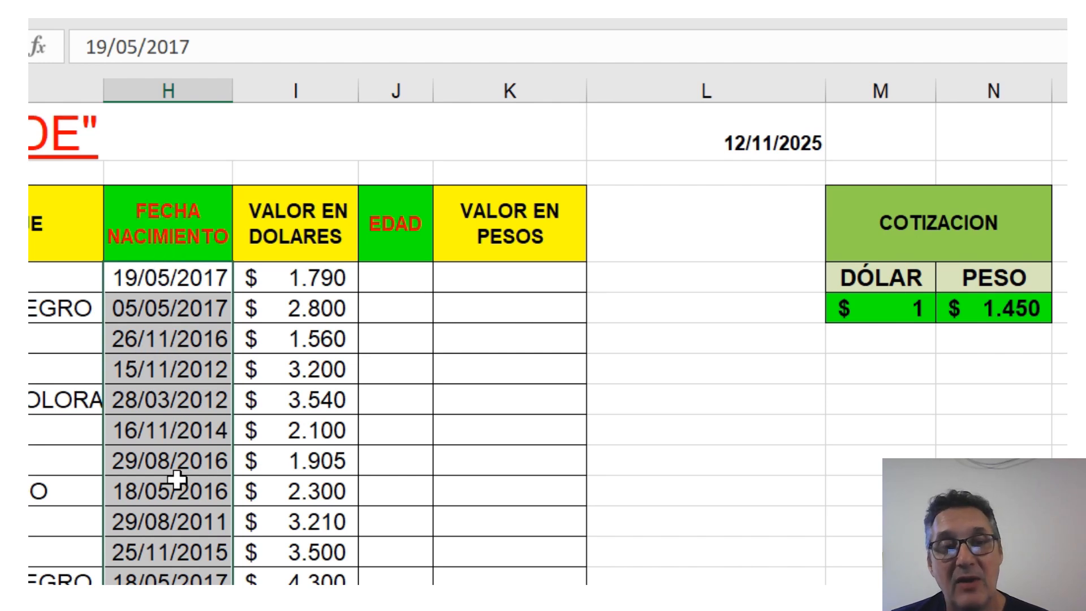
- Paste the SIFECHA syntax callout and place it across the table below its first data rows
{"action": "left_click", "coordinate": [388, 276]}
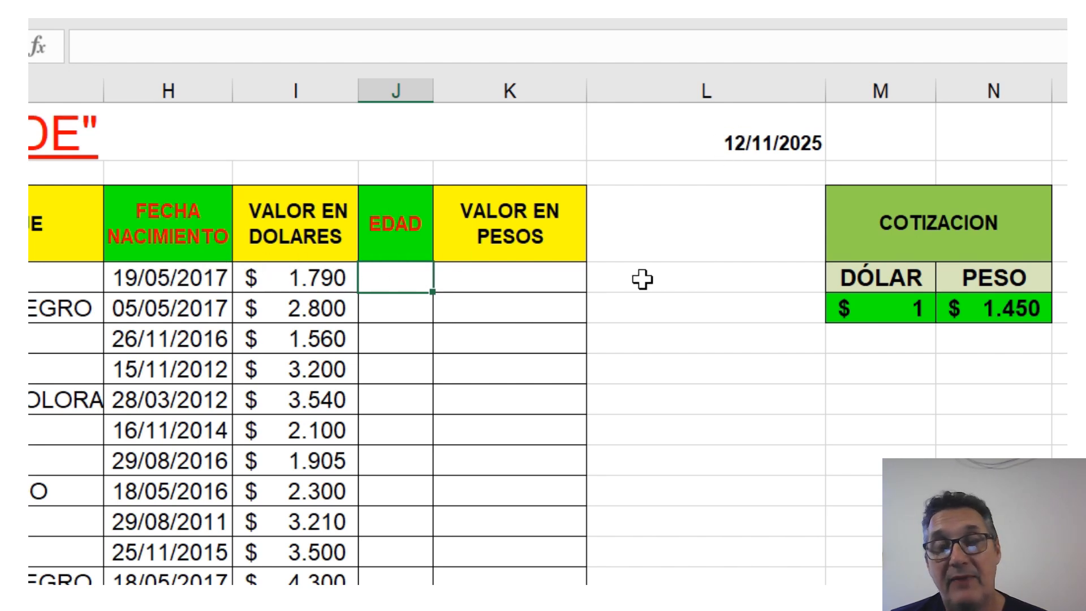
{"action": "key", "text": "ctrl+v"}
{"action": "left_click_drag", "start_coordinate": [641, 277], "coordinate": [348, 359]}
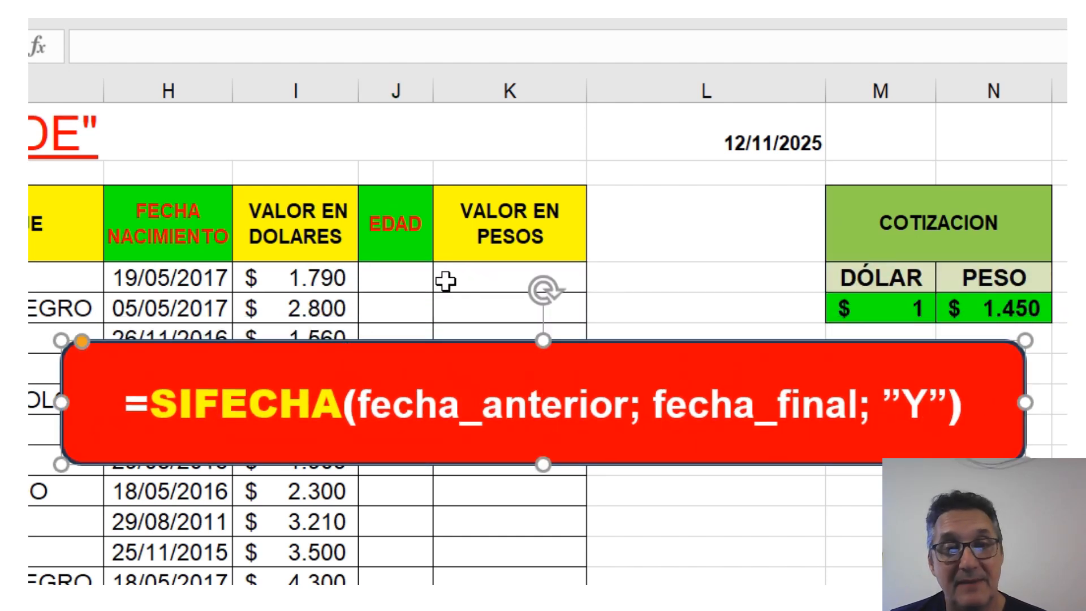
- Start the age formula in cell J4 as =SIFECHA(H4; using the birth date as the earlier date
{"action": "left_click", "coordinate": [381, 280]}
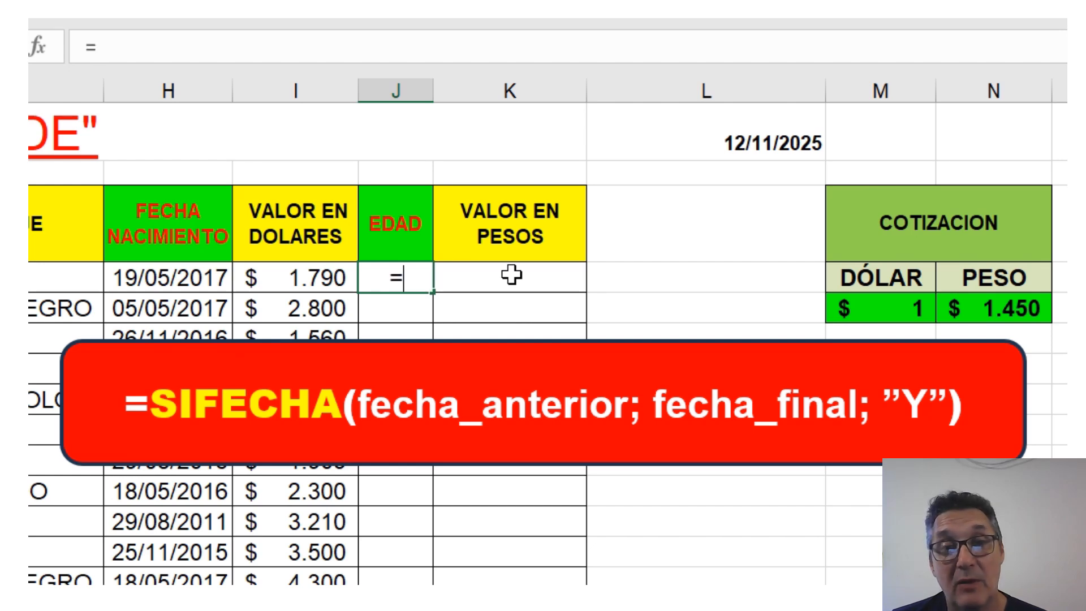
{"action": "type", "text": "SIFEC"}
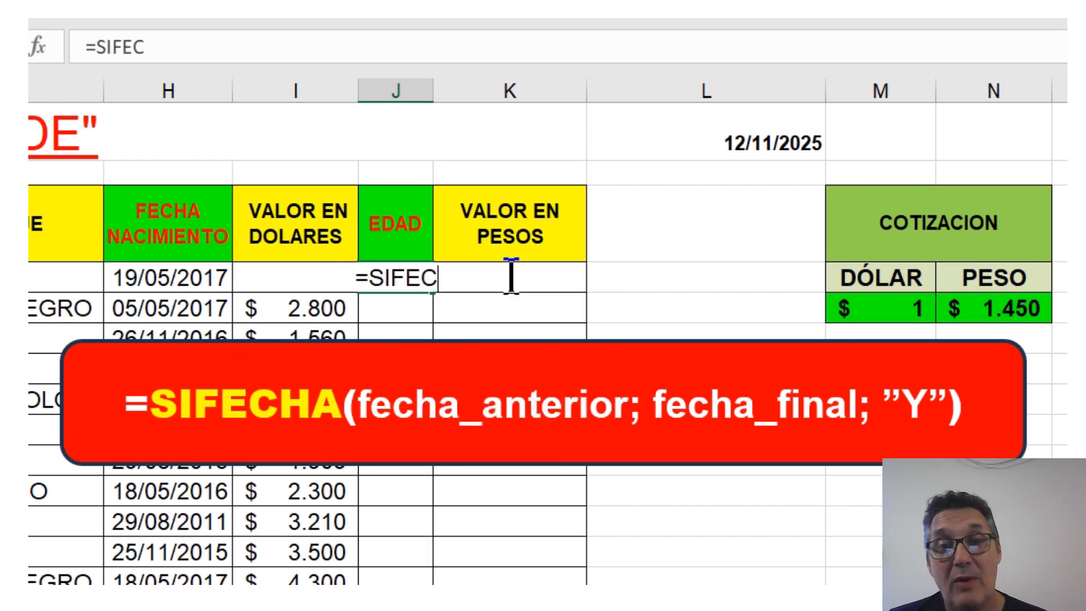
{"action": "type", "text": "HA("}
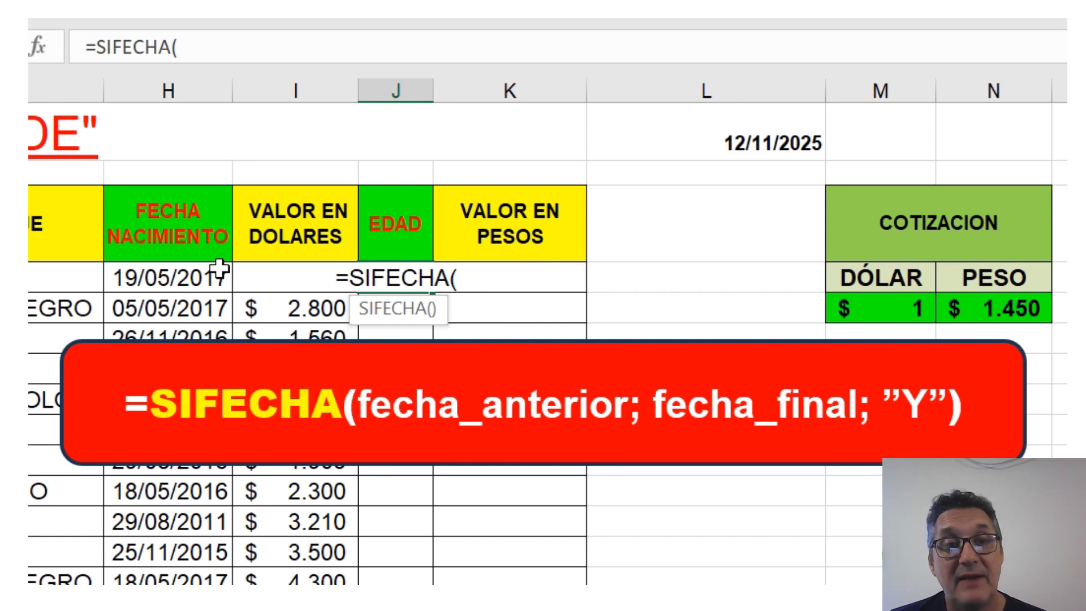
{"action": "left_click", "coordinate": [158, 272]}
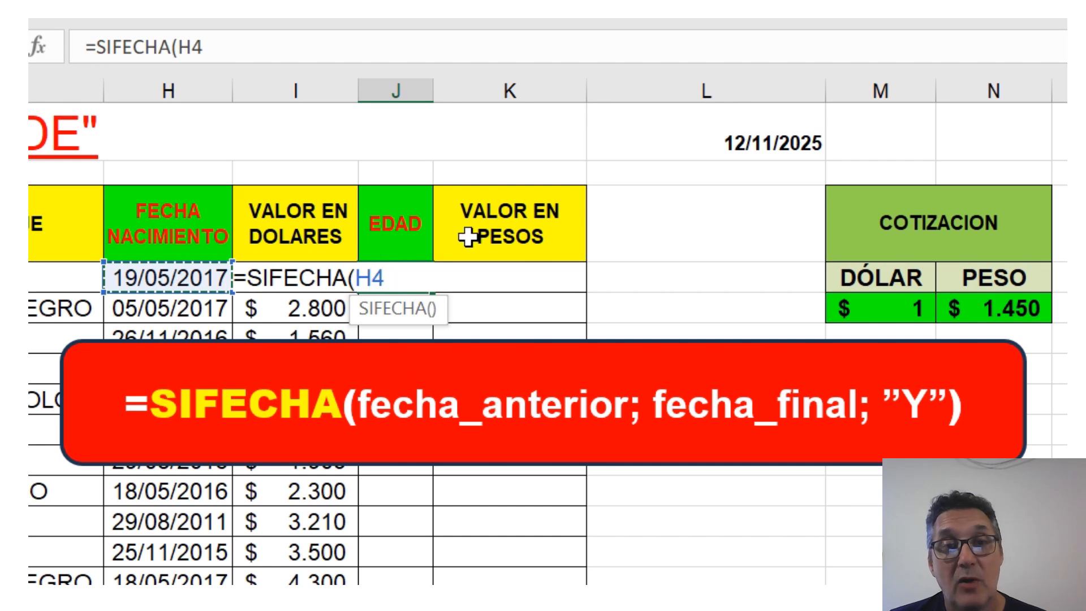
{"action": "type", "text": ";"}
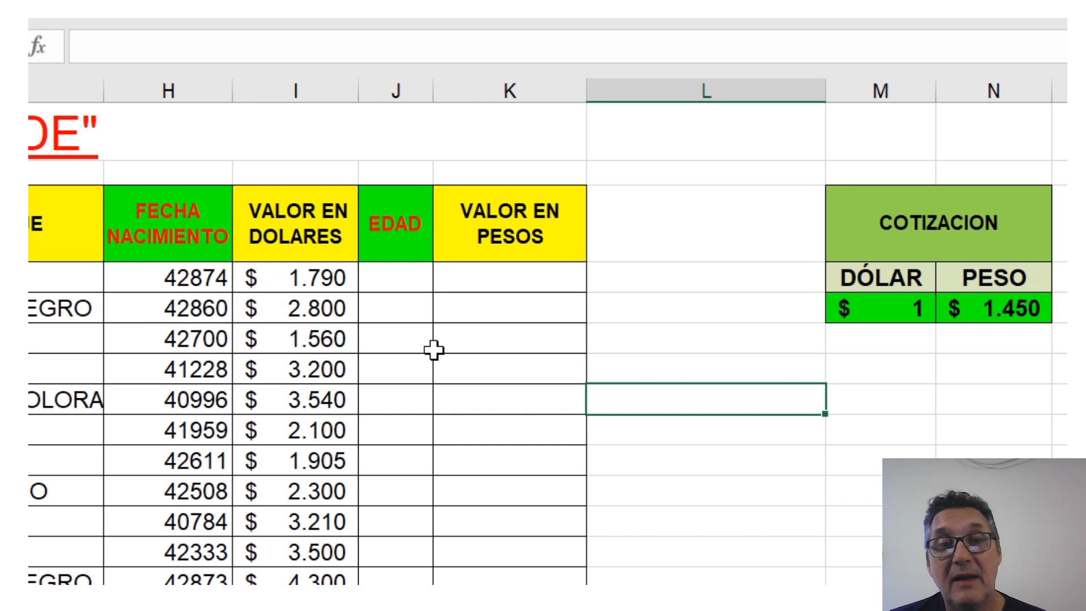
- Paste the =HOY() callout shape and position it over the headers of columns K and L
{"action": "key", "text": "ctrl+v"}
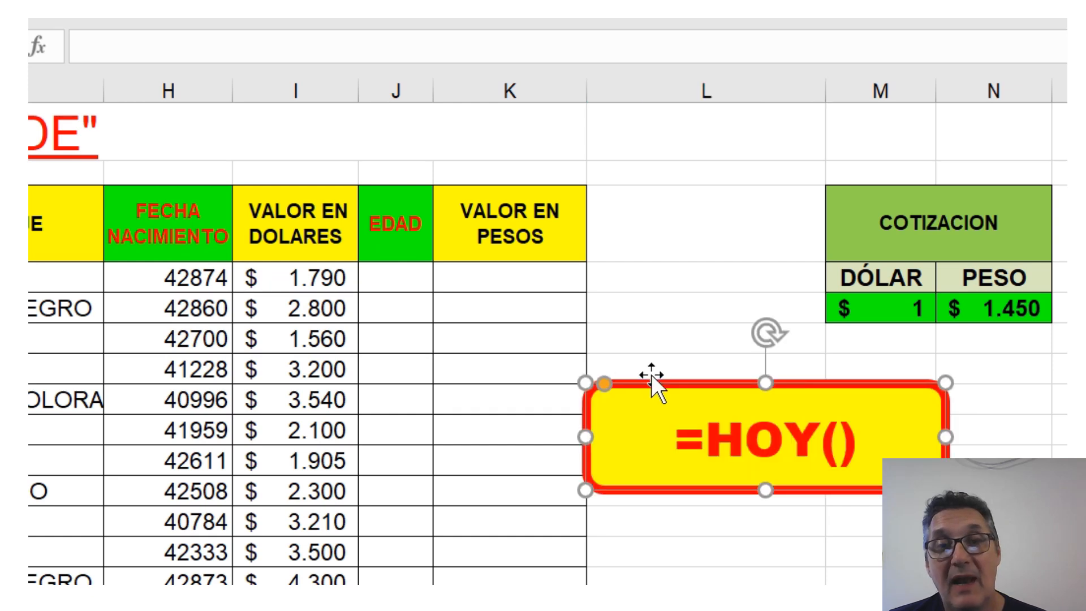
{"action": "left_click_drag", "start_coordinate": [651, 374], "coordinate": [517, 170]}
- Insert today's date in cell L1 with =HOY() and apply bold to it
{"action": "left_click", "coordinate": [595, 131]}
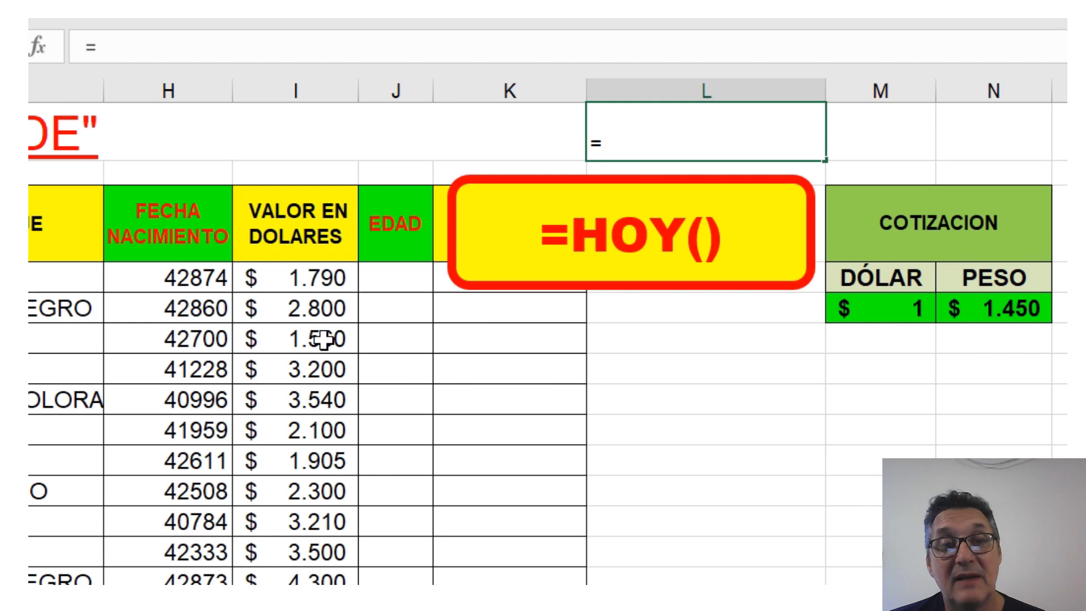
{"action": "type", "text": "=HOY"}
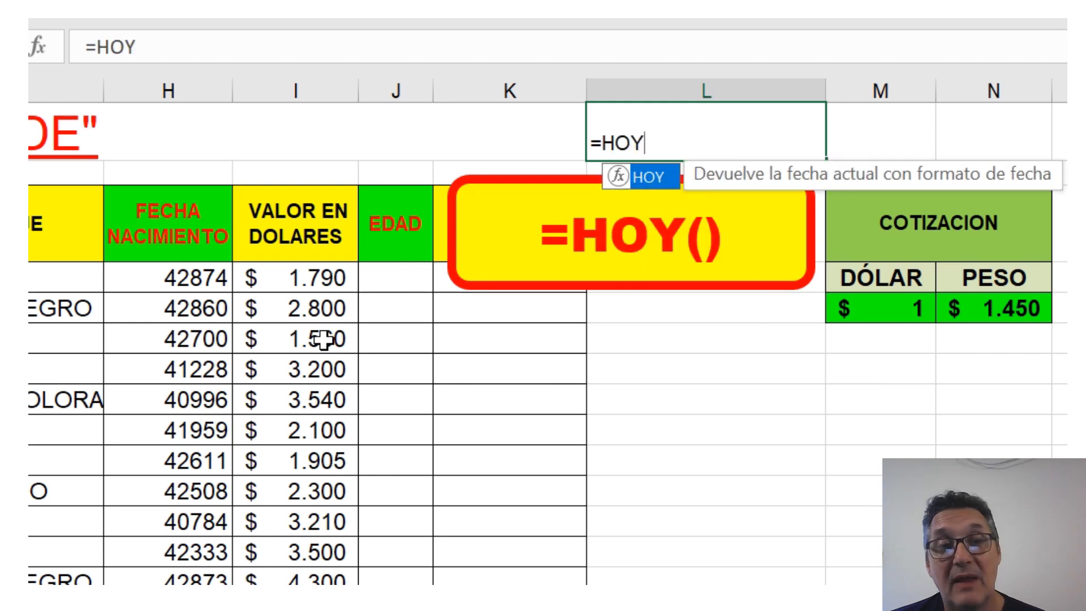
{"action": "type", "text": "()"}
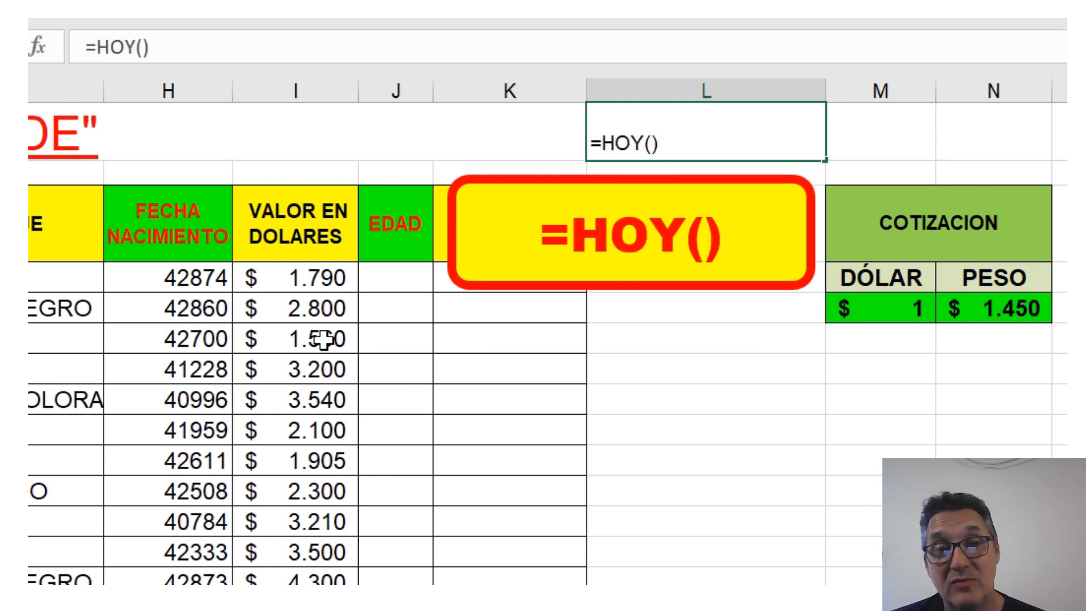
{"action": "key", "text": "Return"}
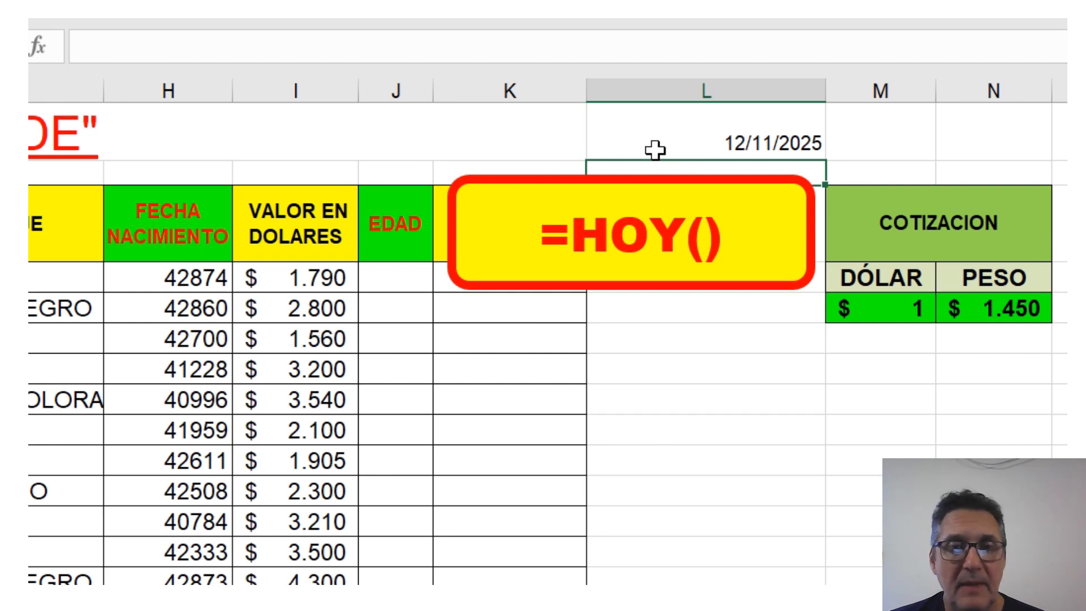
{"action": "left_click", "coordinate": [735, 138]}
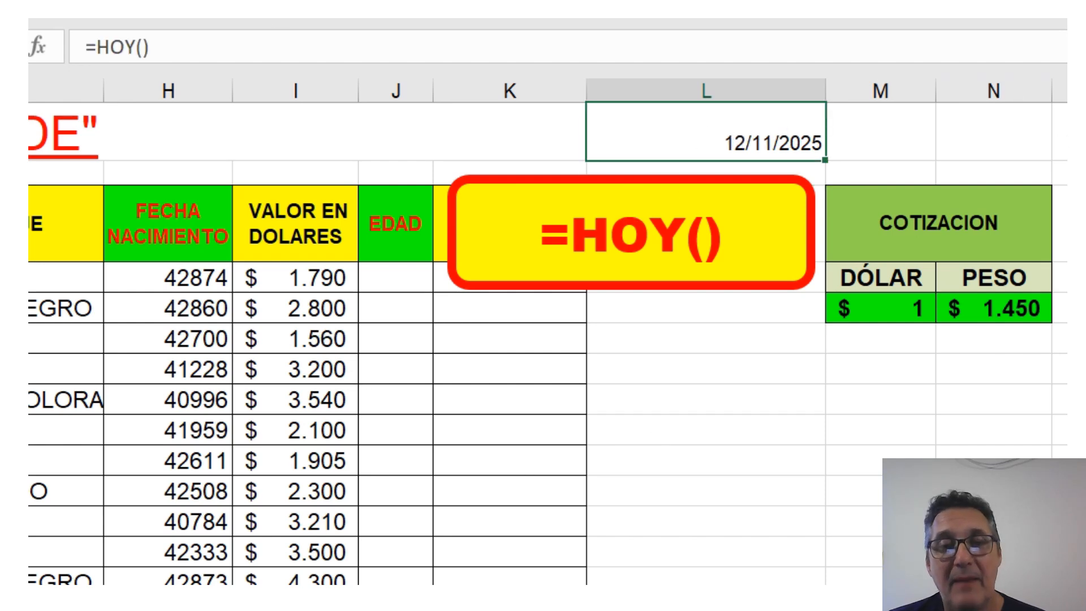
{"action": "key", "text": "ctrl+n"}
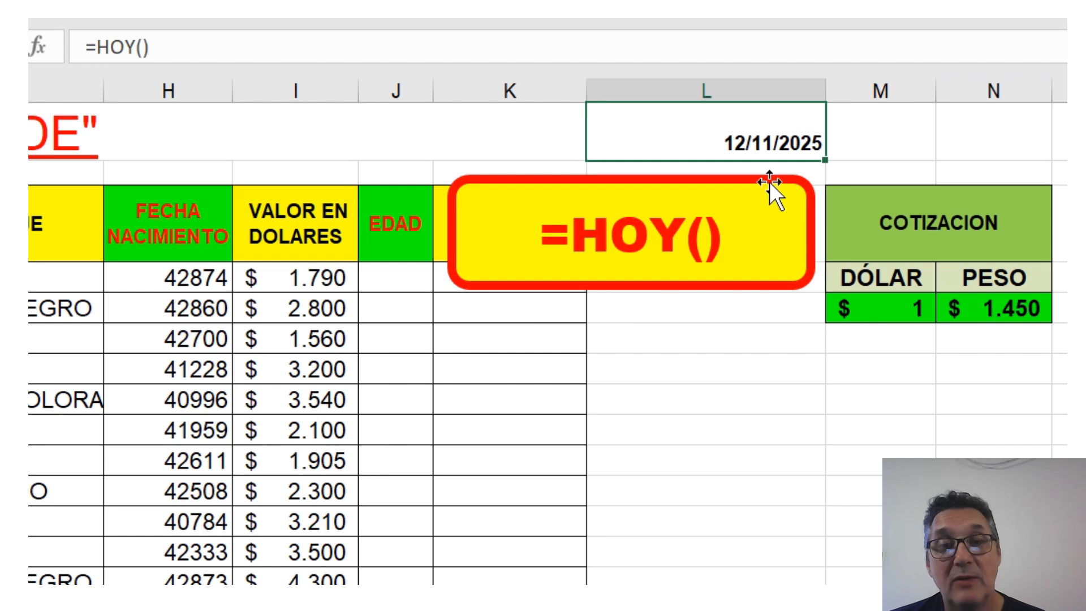
- Delete the =HOY() callout shape that covers the headers near cell L1
{"action": "left_click", "coordinate": [666, 182]}
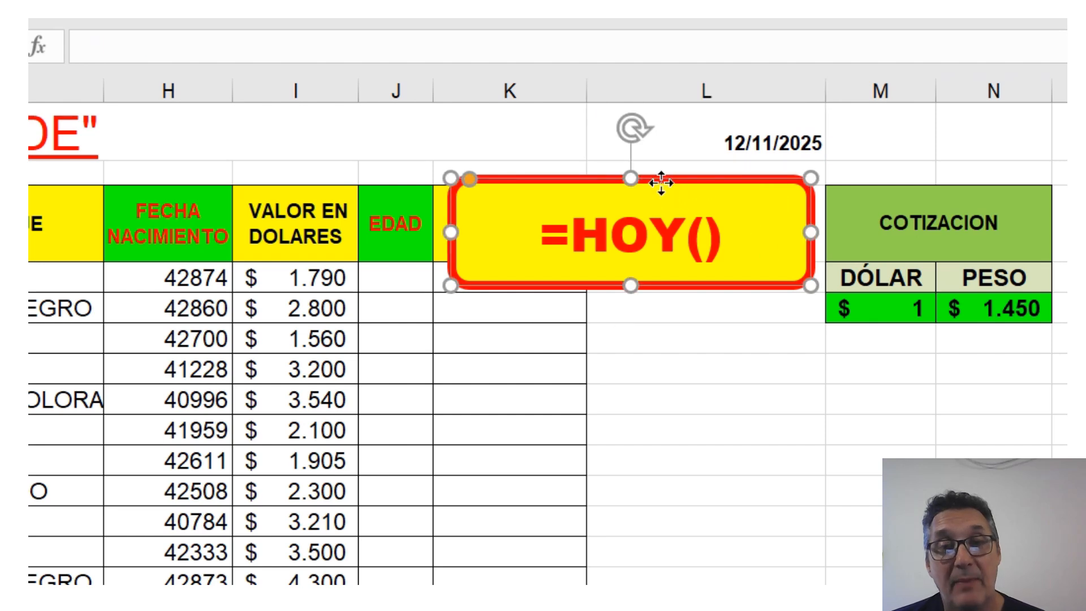
{"action": "left_click_drag", "start_coordinate": [662, 182], "coordinate": [709, 164]}
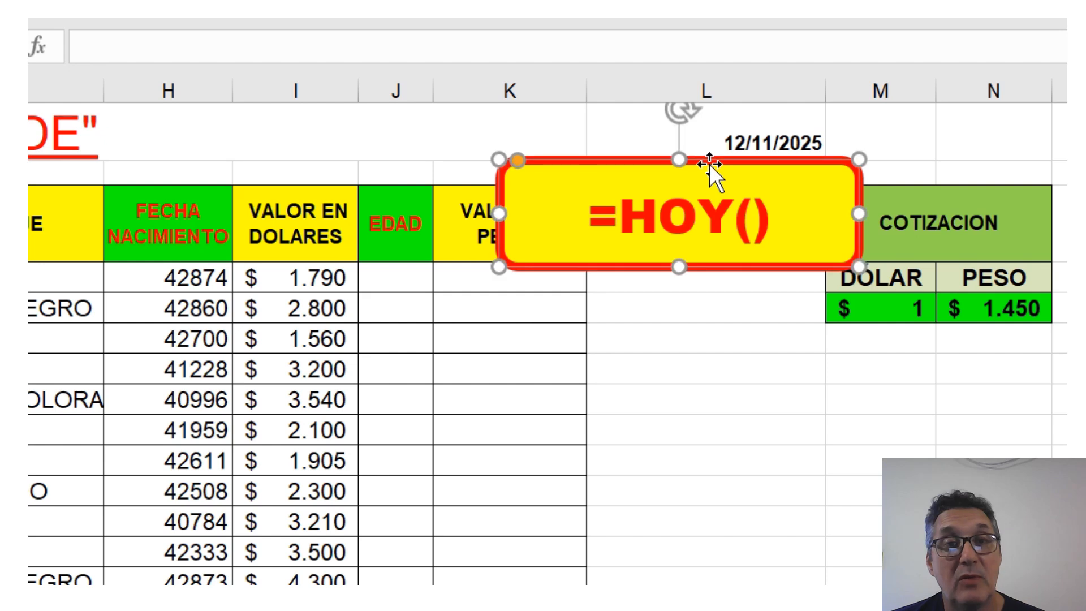
{"action": "key", "text": "Delete"}
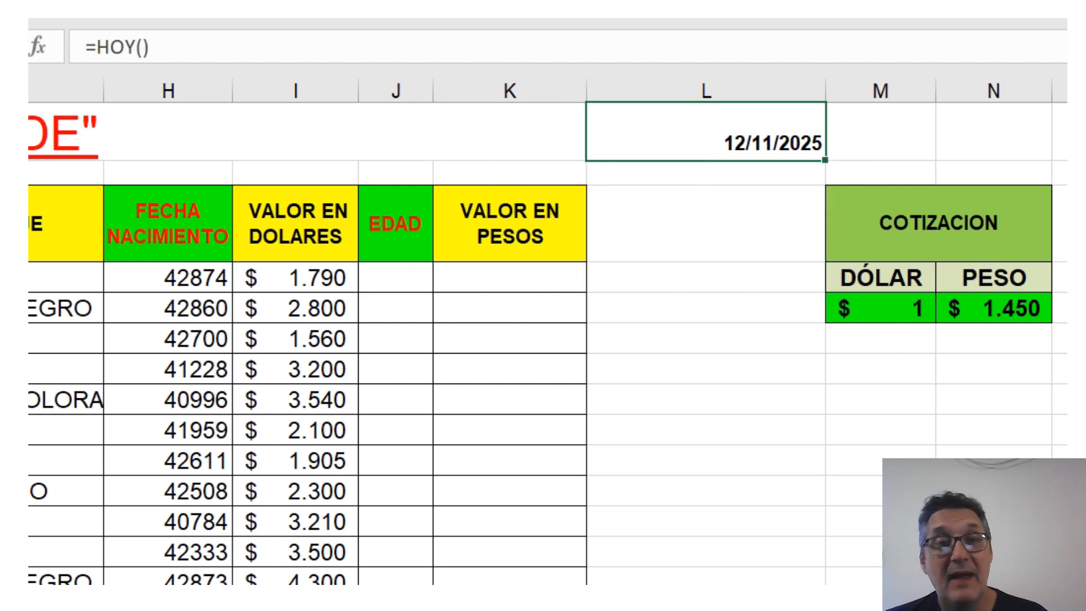
{"action": "left_click", "coordinate": [464, 20]}
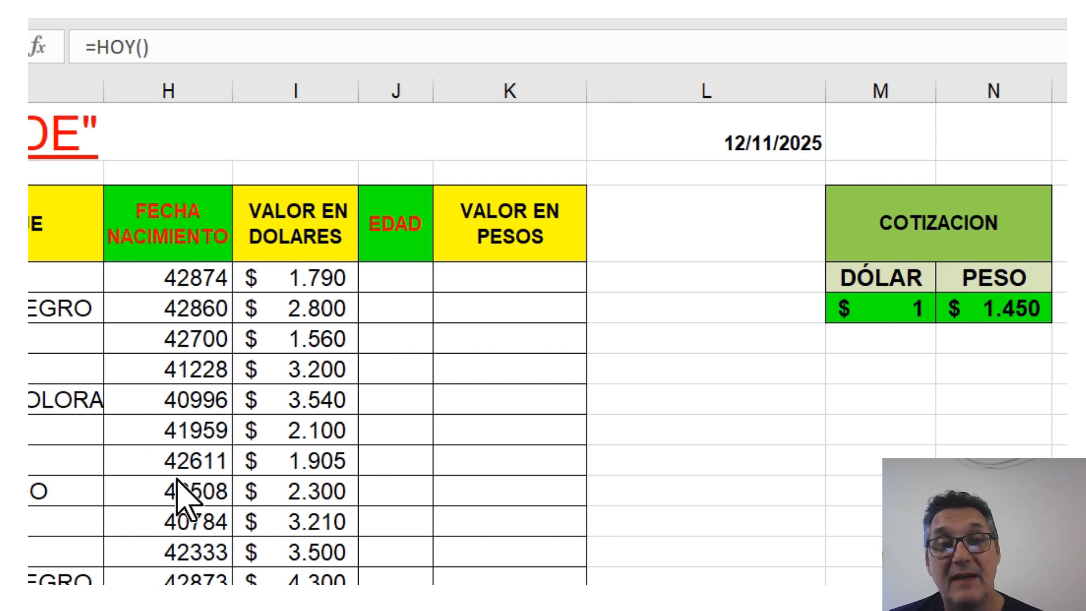
- Format the FECHA NACIMIENTO values in column H, from H4 down, as Fecha with type 14/03/2012 and the Español (Argentina) locale
{"action": "left_click", "coordinate": [168, 278]}
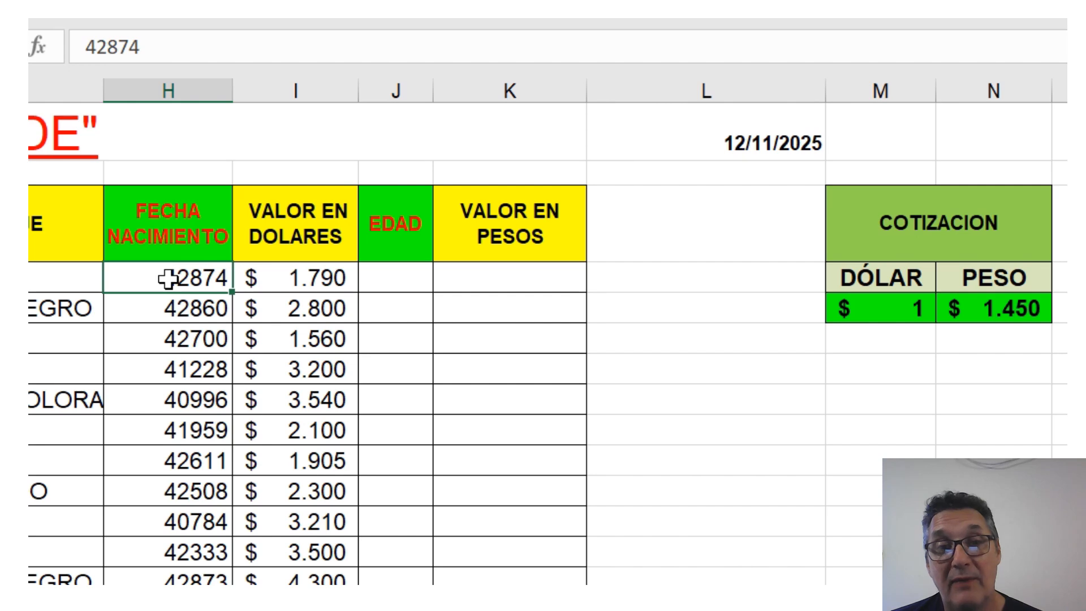
{"action": "left_click_drag", "start_coordinate": [168, 277], "coordinate": [158, 568]}
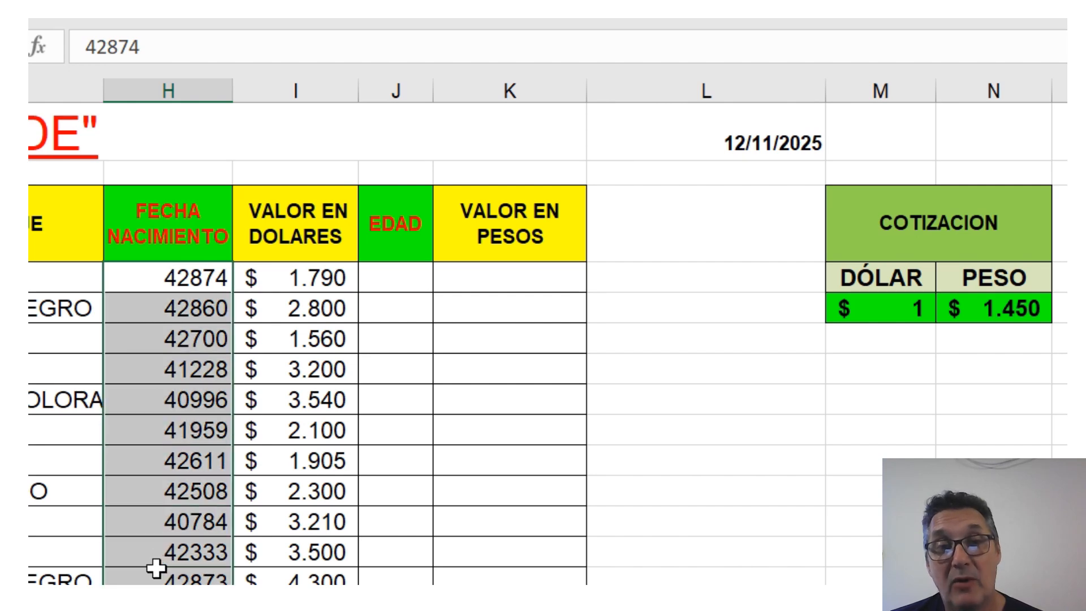
{"action": "right_click", "coordinate": [205, 290]}
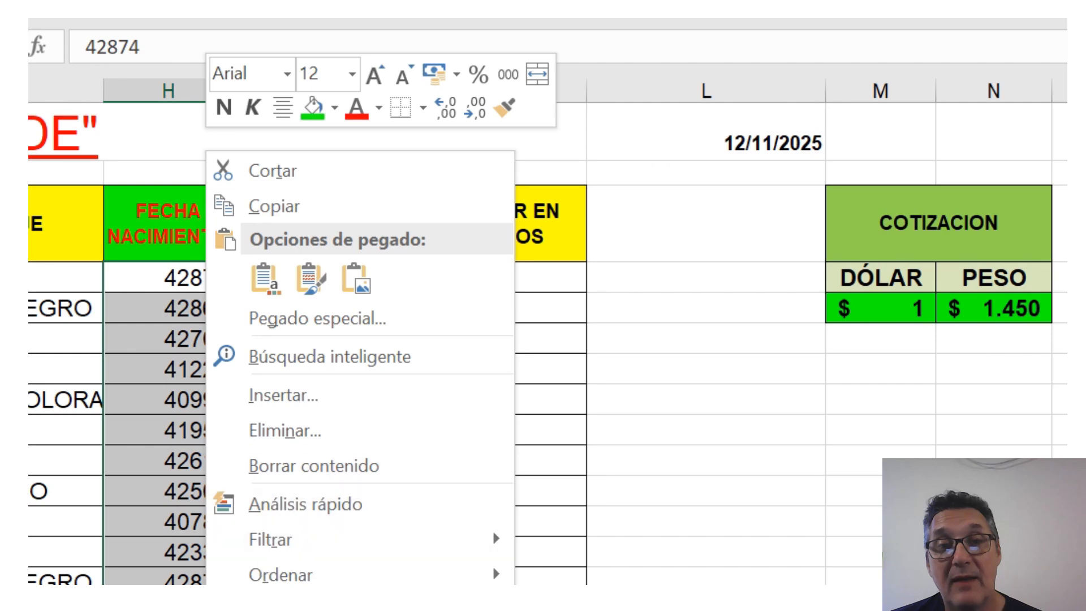
{"action": "left_click", "coordinate": [300, 610]}
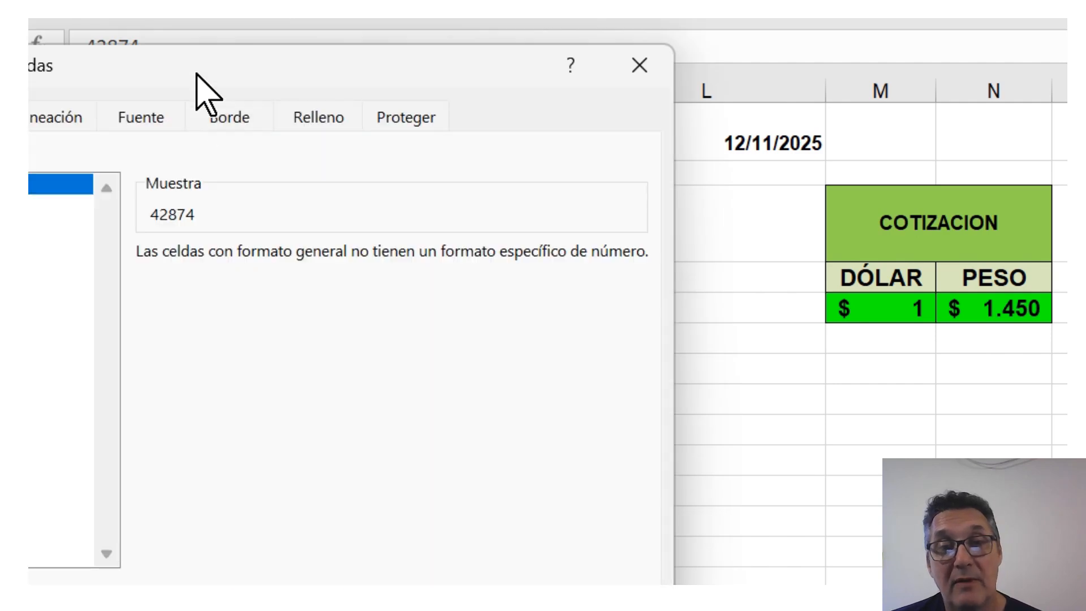
{"action": "left_click_drag", "start_coordinate": [203, 74], "coordinate": [577, 50]}
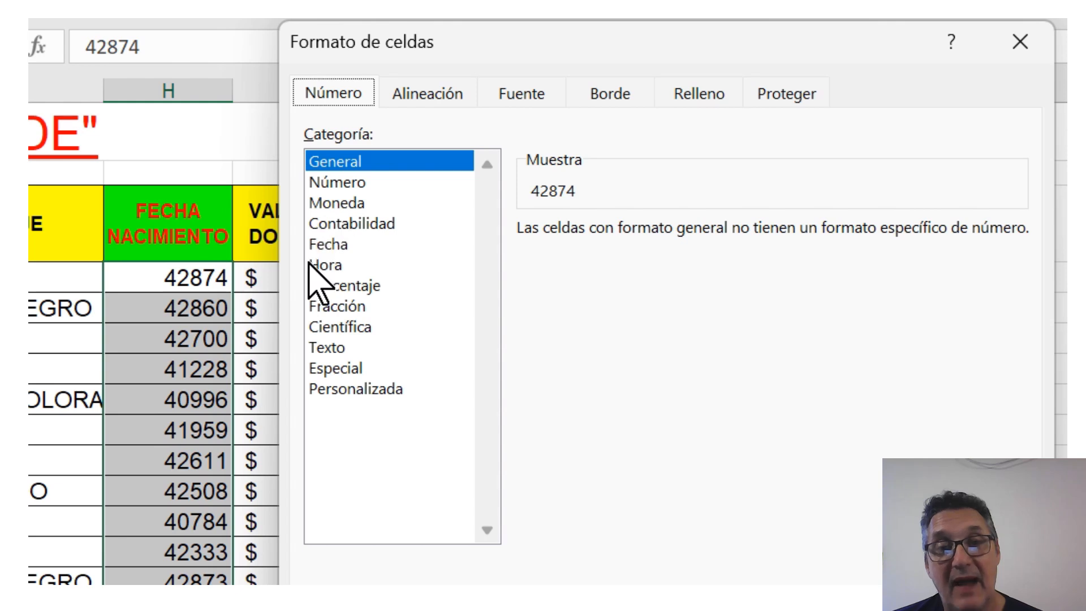
{"action": "left_click", "coordinate": [334, 244]}
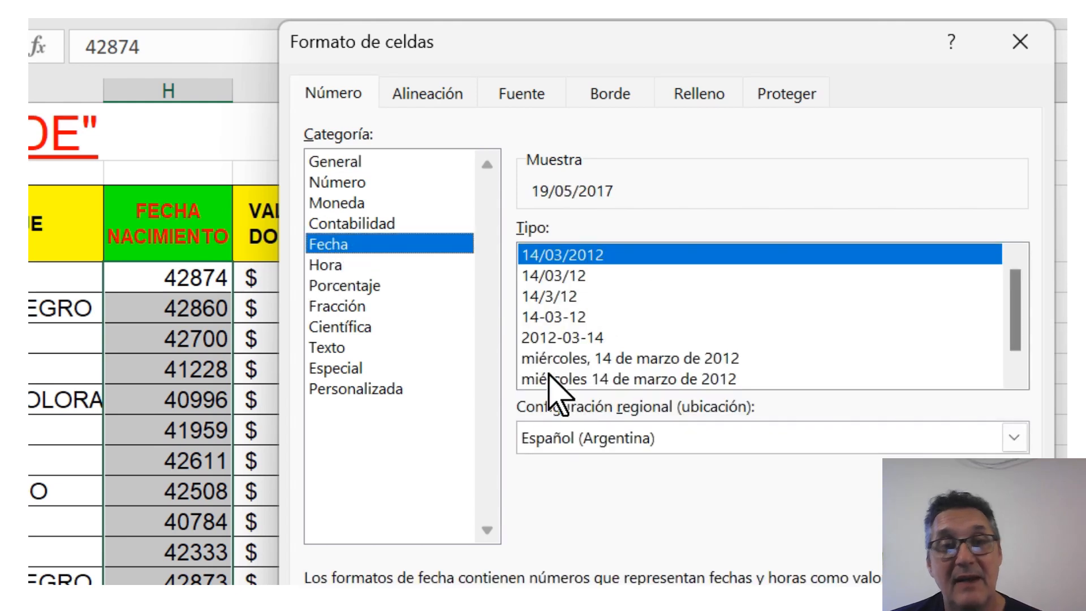
{"action": "left_click", "coordinate": [563, 440]}
{"action": "left_click", "coordinate": [583, 440]}
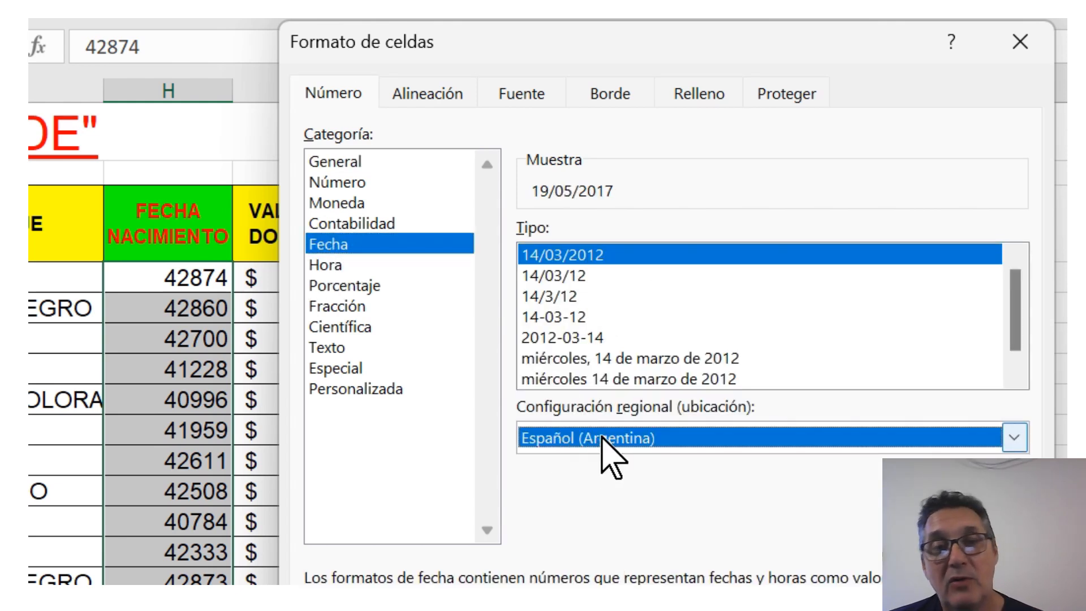
{"action": "left_click", "coordinate": [590, 278]}
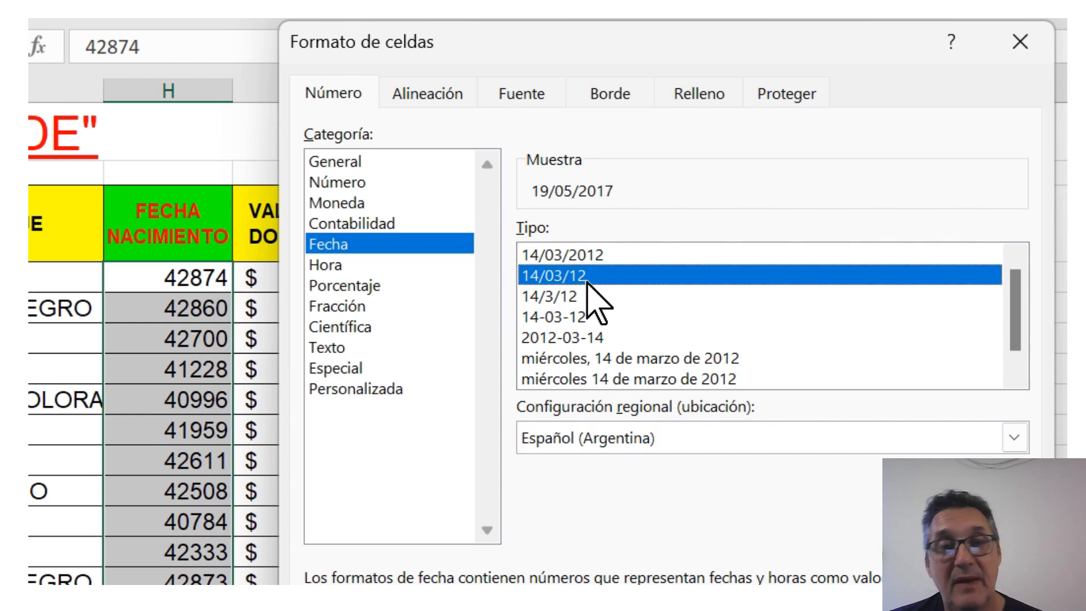
{"action": "left_click", "coordinate": [589, 256]}
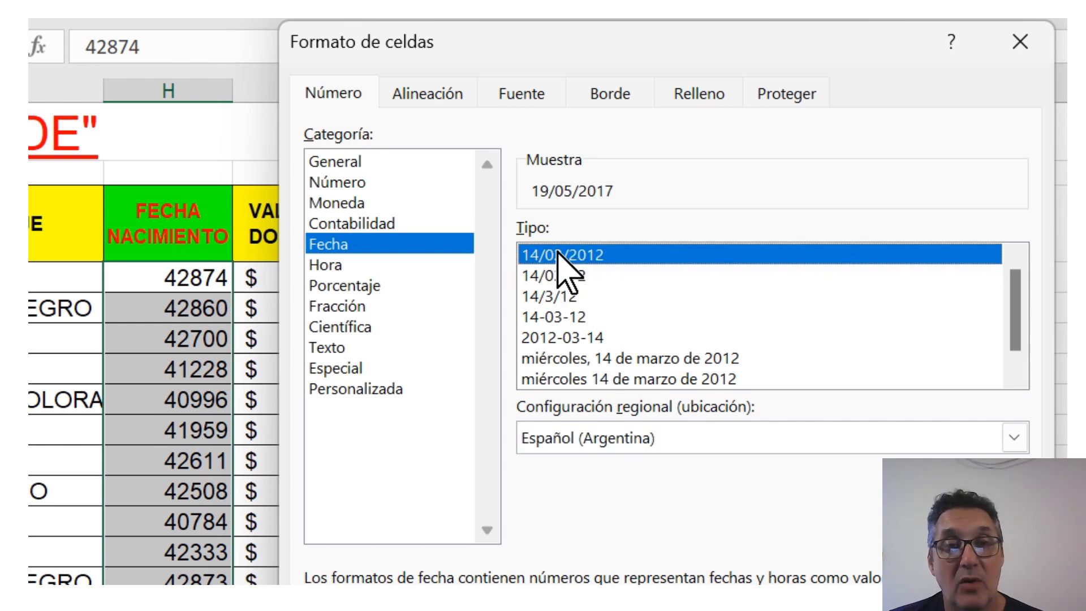
{"action": "key", "text": "Return"}
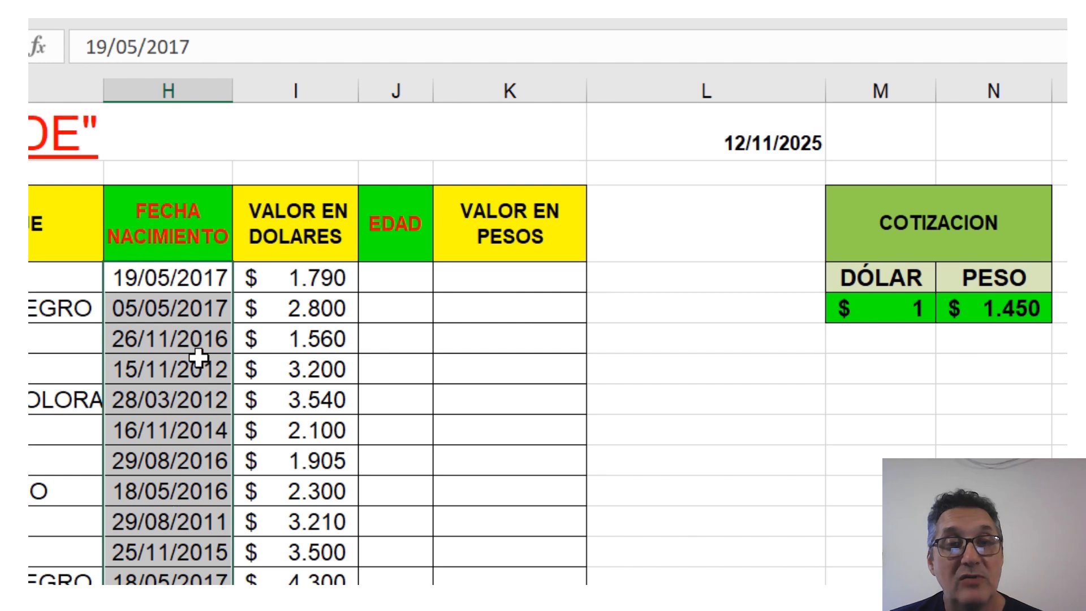
- Paste the SIFECHA syntax callout and place it across the table, just below the second data row
{"action": "left_click", "coordinate": [378, 277]}
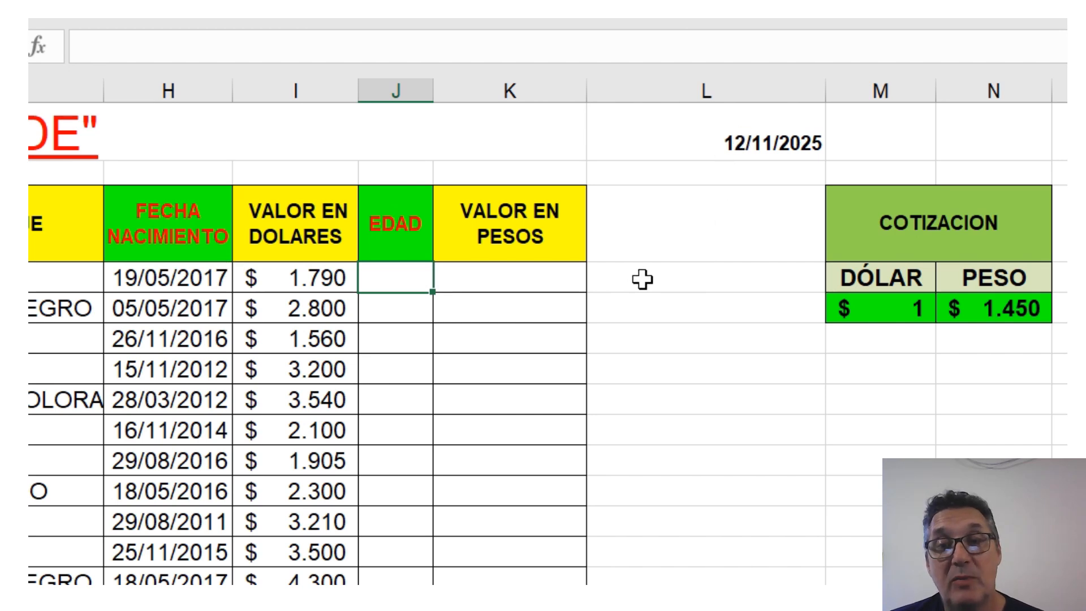
{"action": "key", "text": "ctrl+v"}
{"action": "left_click_drag", "start_coordinate": [642, 279], "coordinate": [343, 359]}
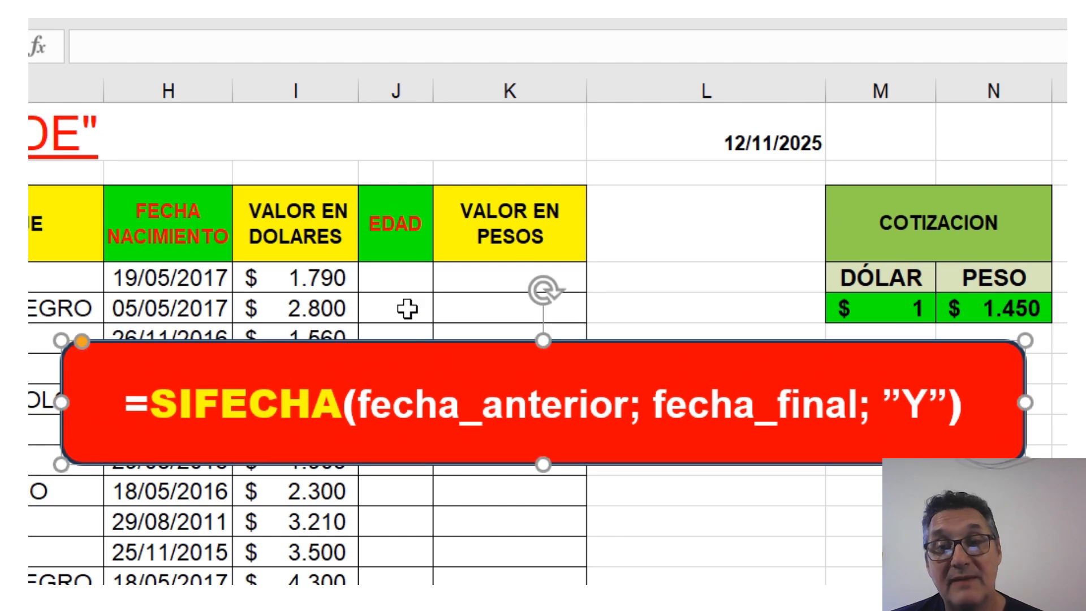
- Calculate the first animal's age in cell J4 with =SIFECHA(H4;L1;"Y") and reselect that cell
{"action": "left_click", "coordinate": [381, 283]}
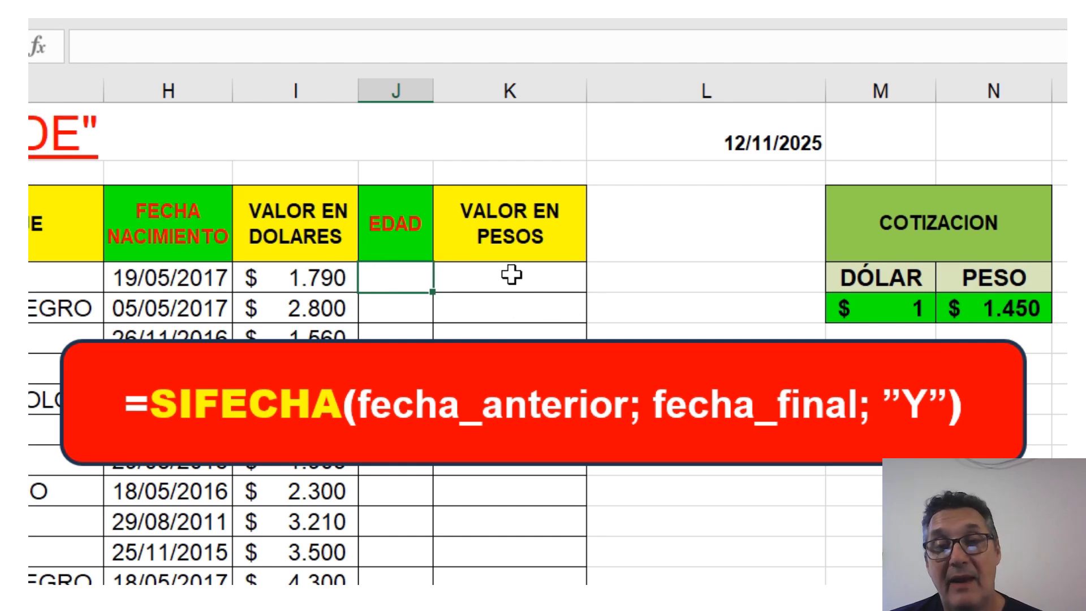
{"action": "type", "text": "SI"}
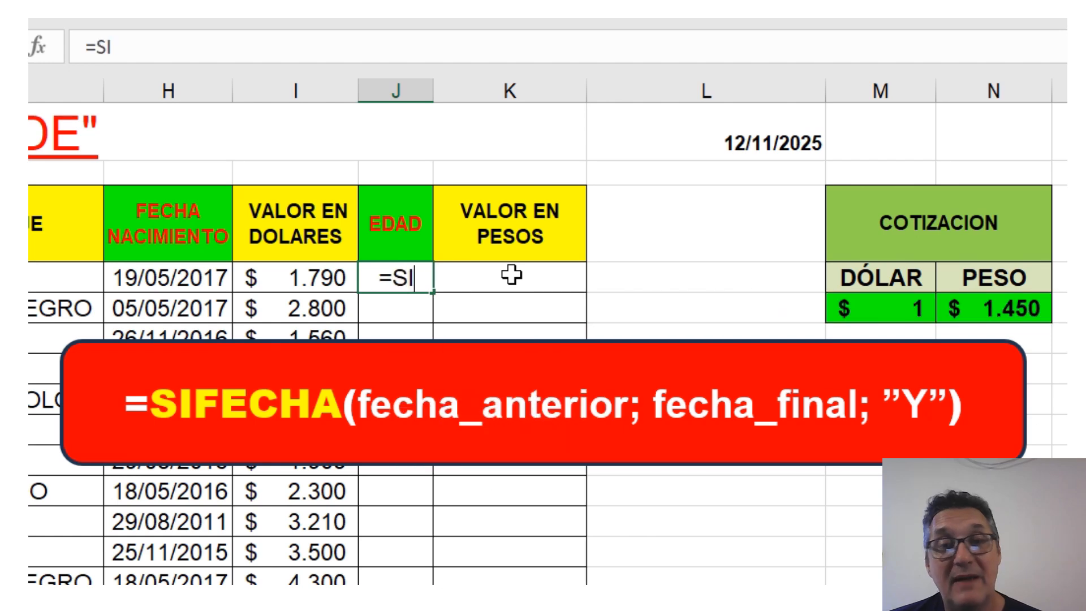
{"action": "type", "text": "FECHA"}
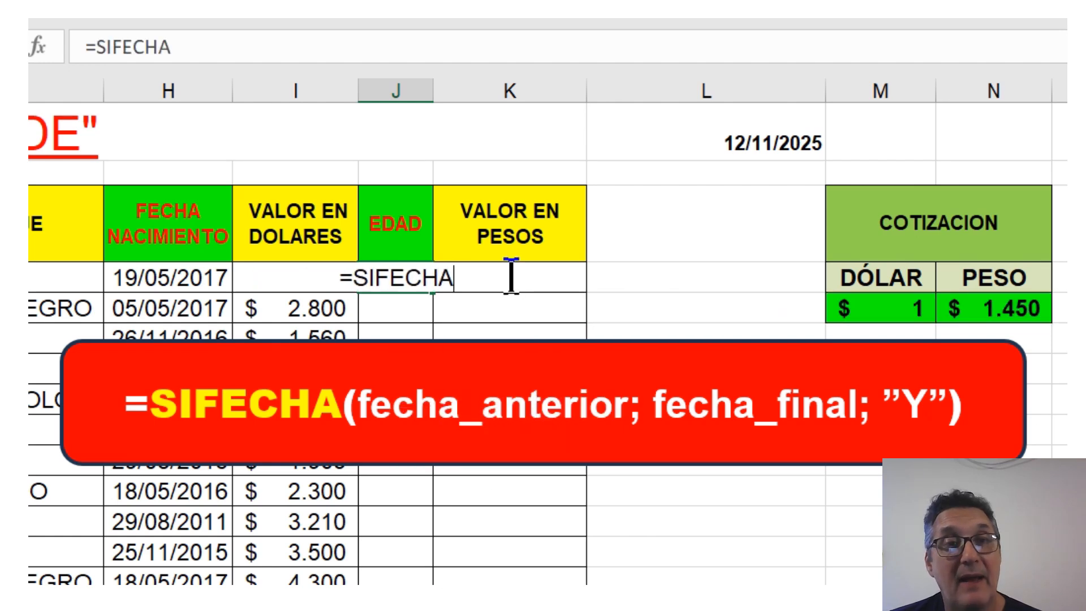
{"action": "type", "text": "("}
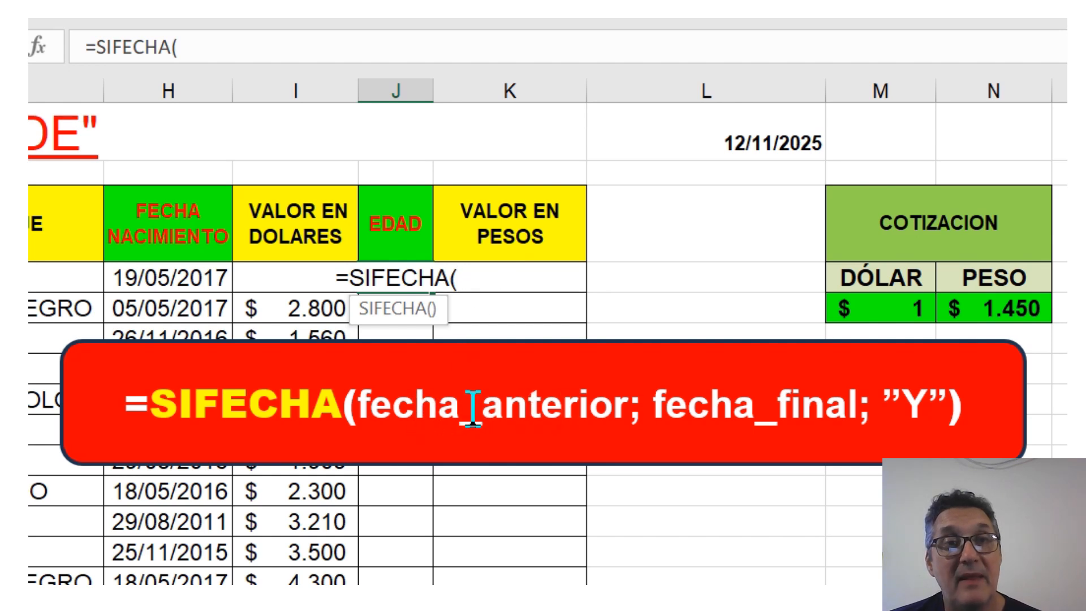
{"action": "left_click", "coordinate": [159, 272]}
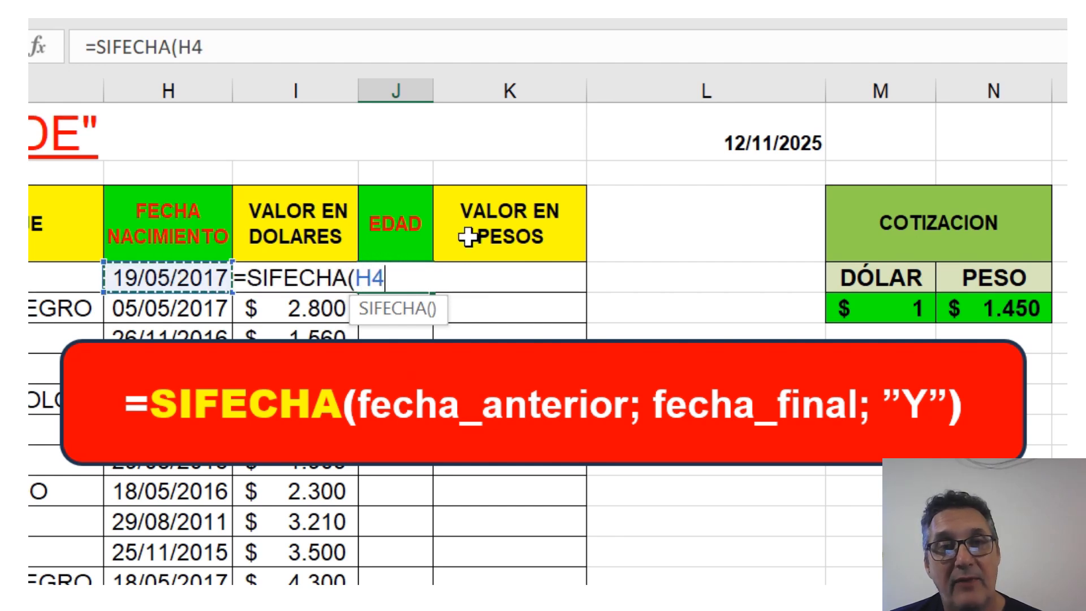
{"action": "type", "text": ";"}
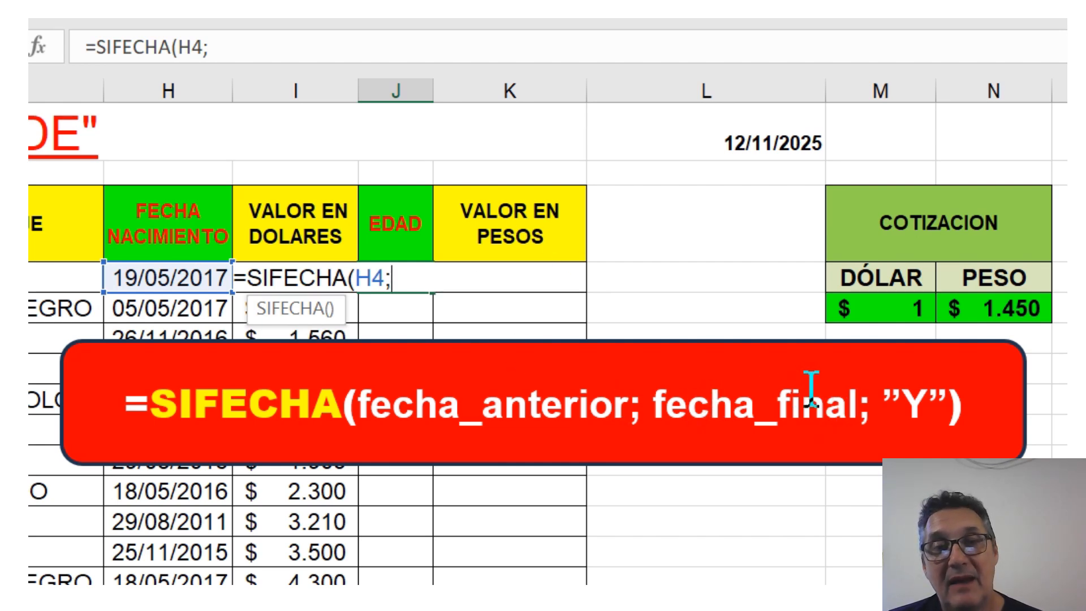
{"action": "left_click", "coordinate": [765, 140]}
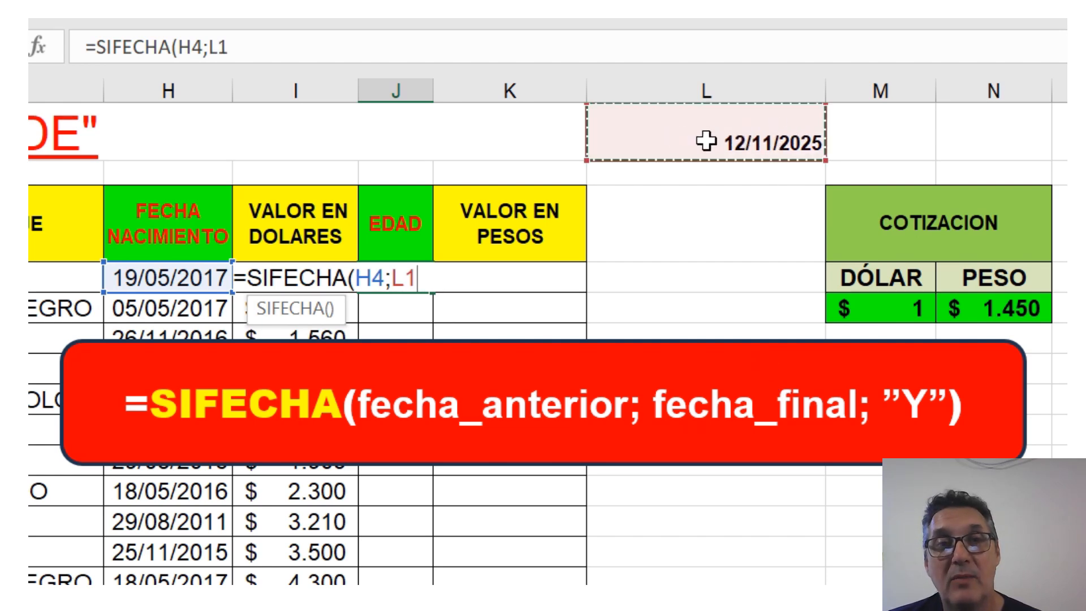
{"action": "type", "text": ";\"Y"}
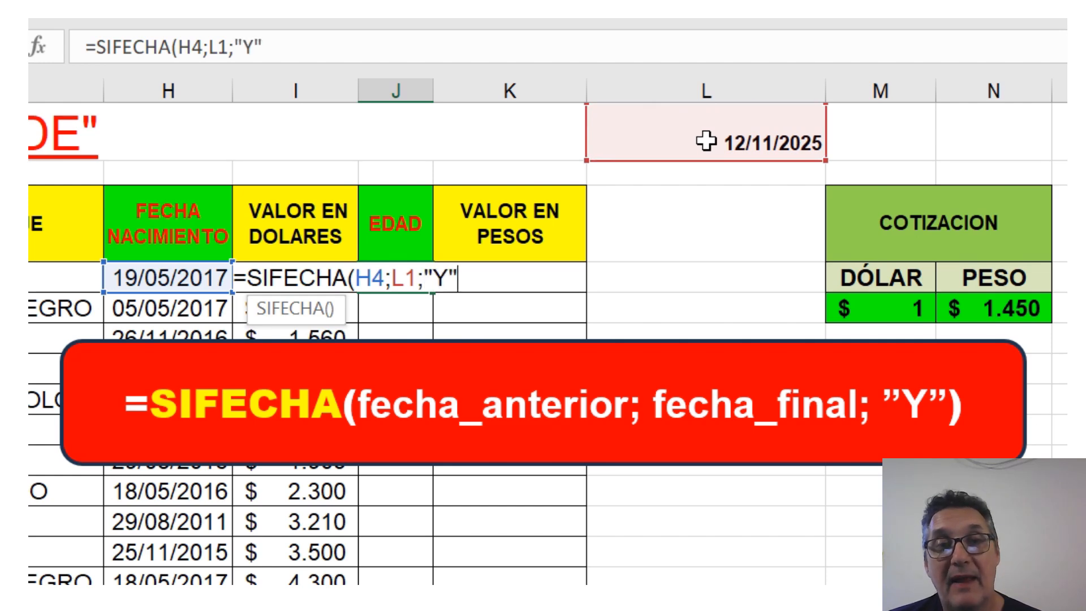
{"action": "type", "text": "\")"}
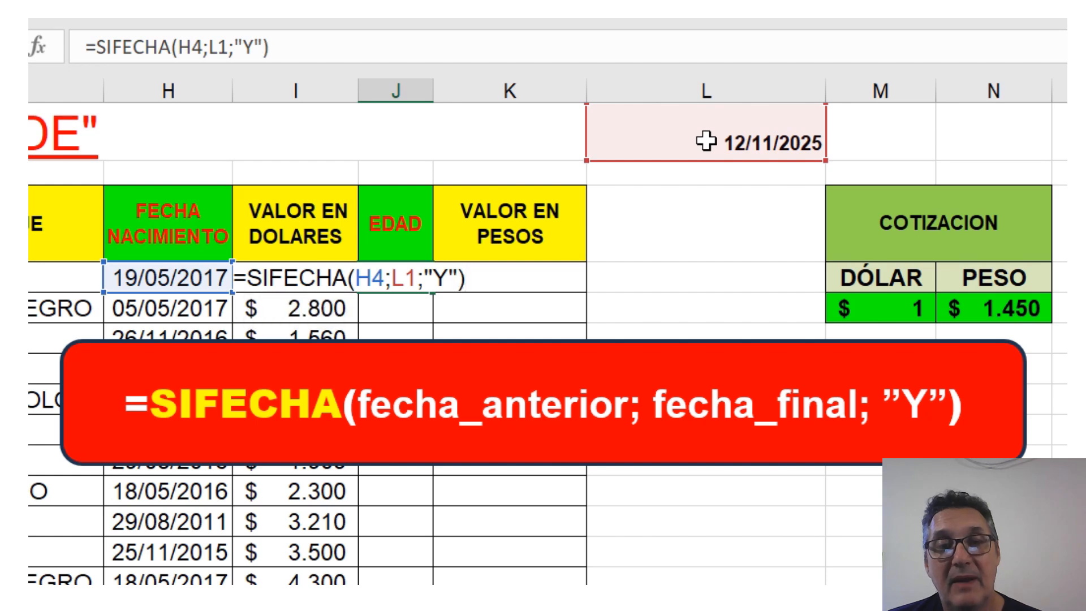
{"action": "key", "text": "Return"}
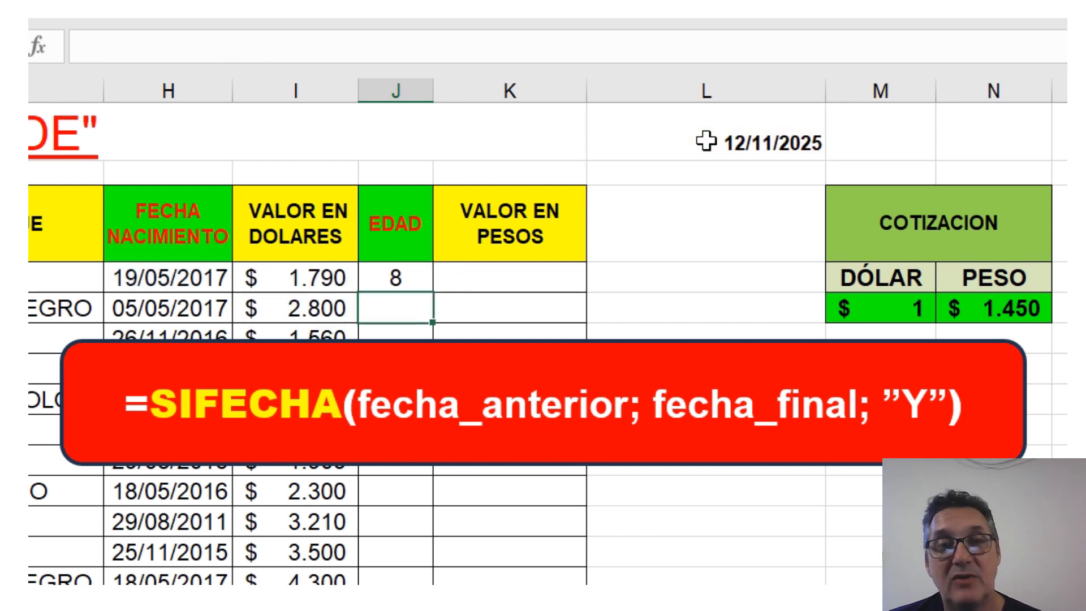
{"action": "left_click", "coordinate": [395, 278]}
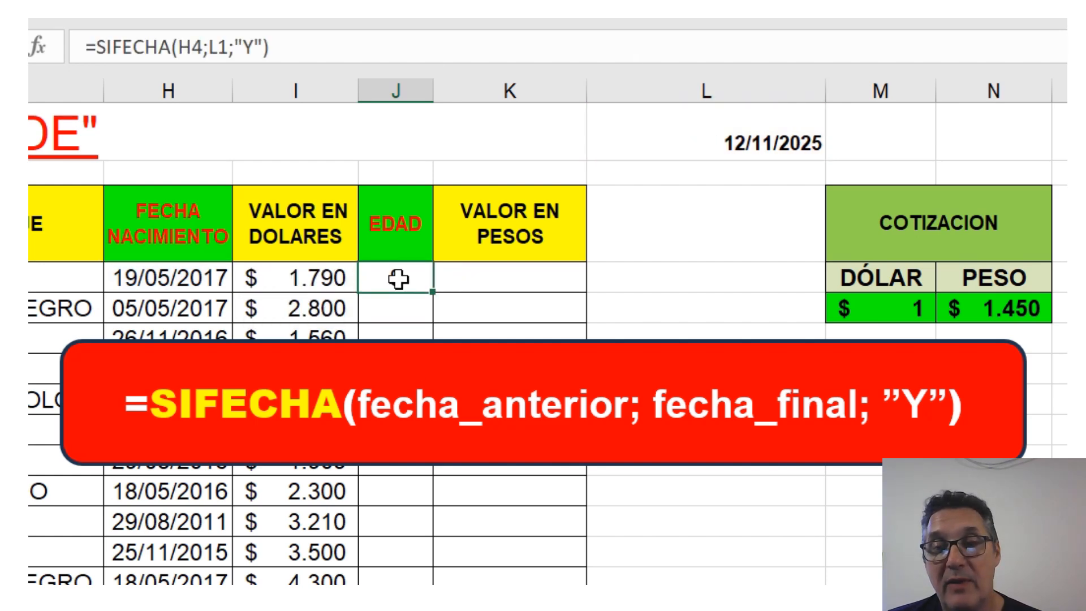